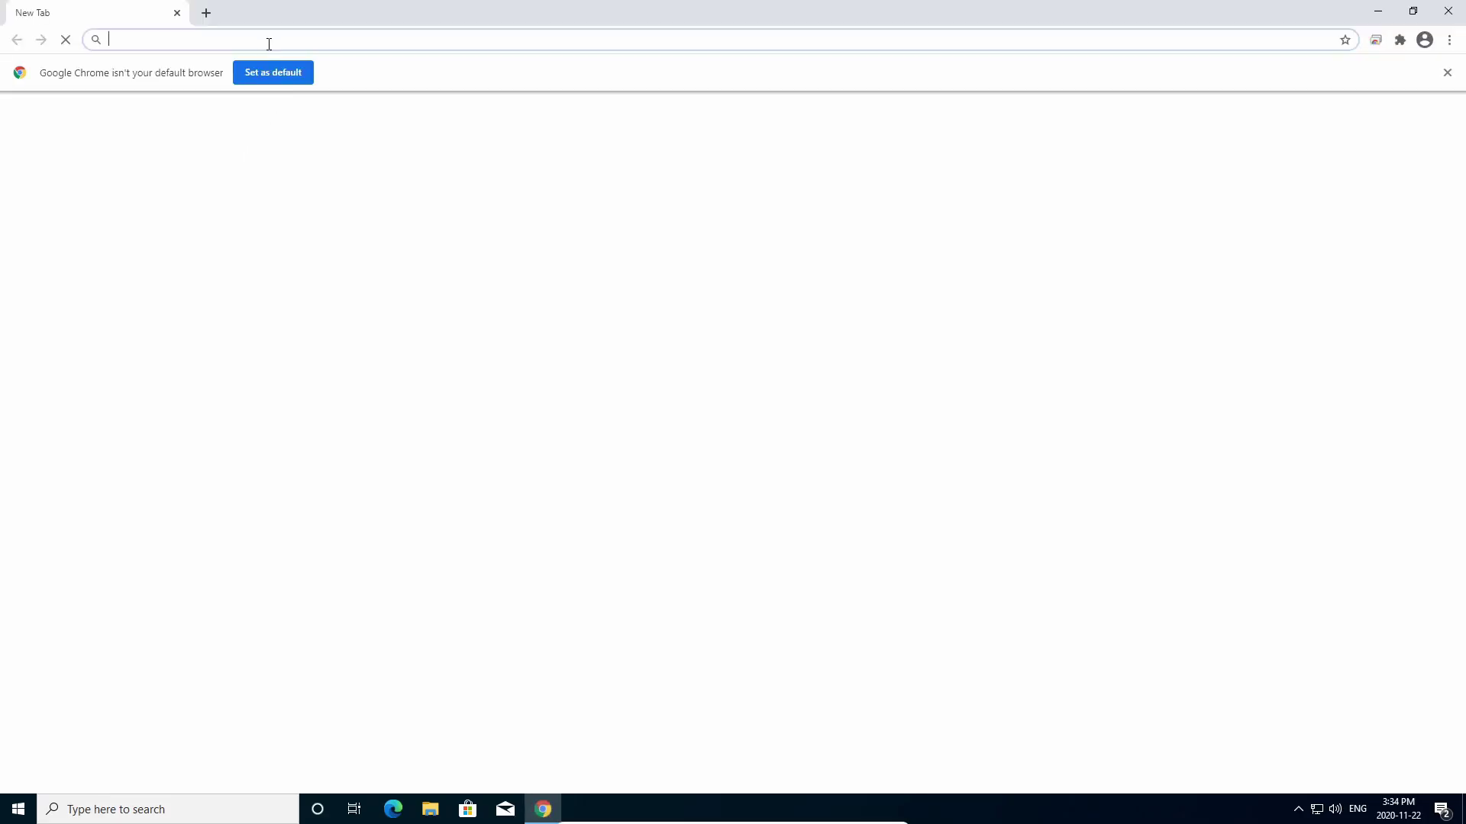
pyautogui.write('www.usbjtag,')
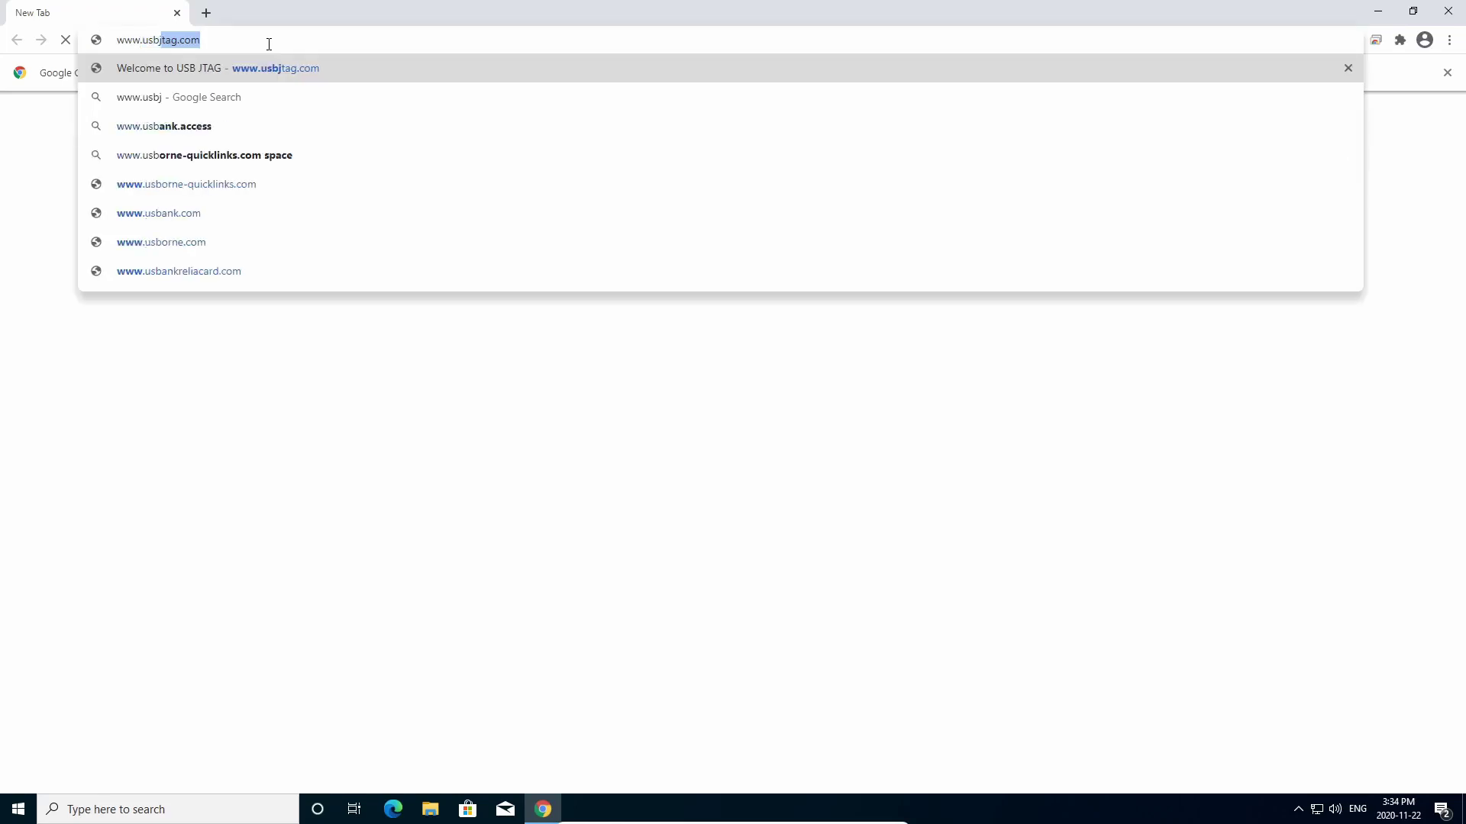
pyautogui.press('BackSpace')
pyautogui.press('BackSpace')
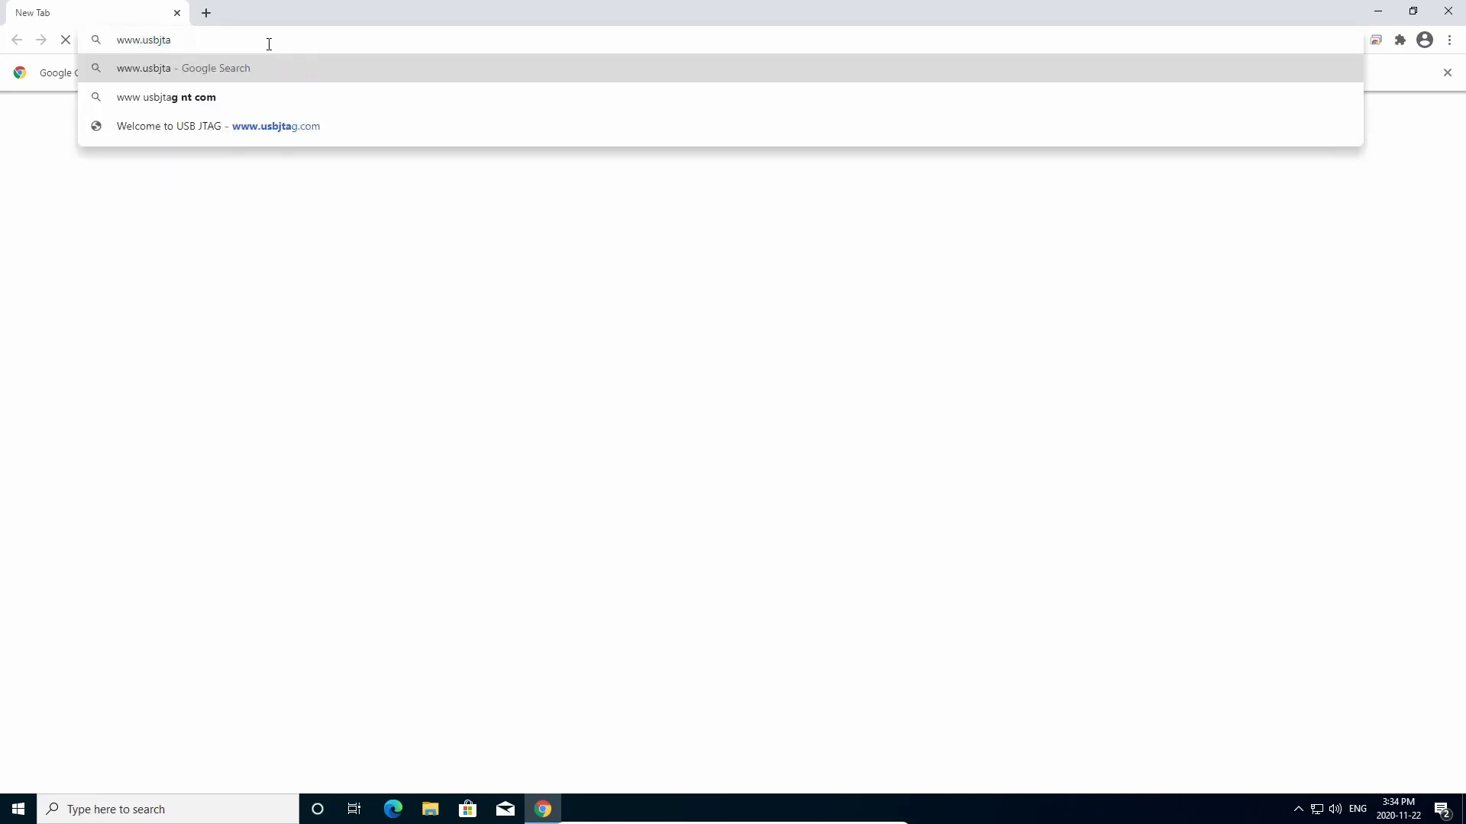
pyautogui.write('g.com')
pyautogui.press('Return')
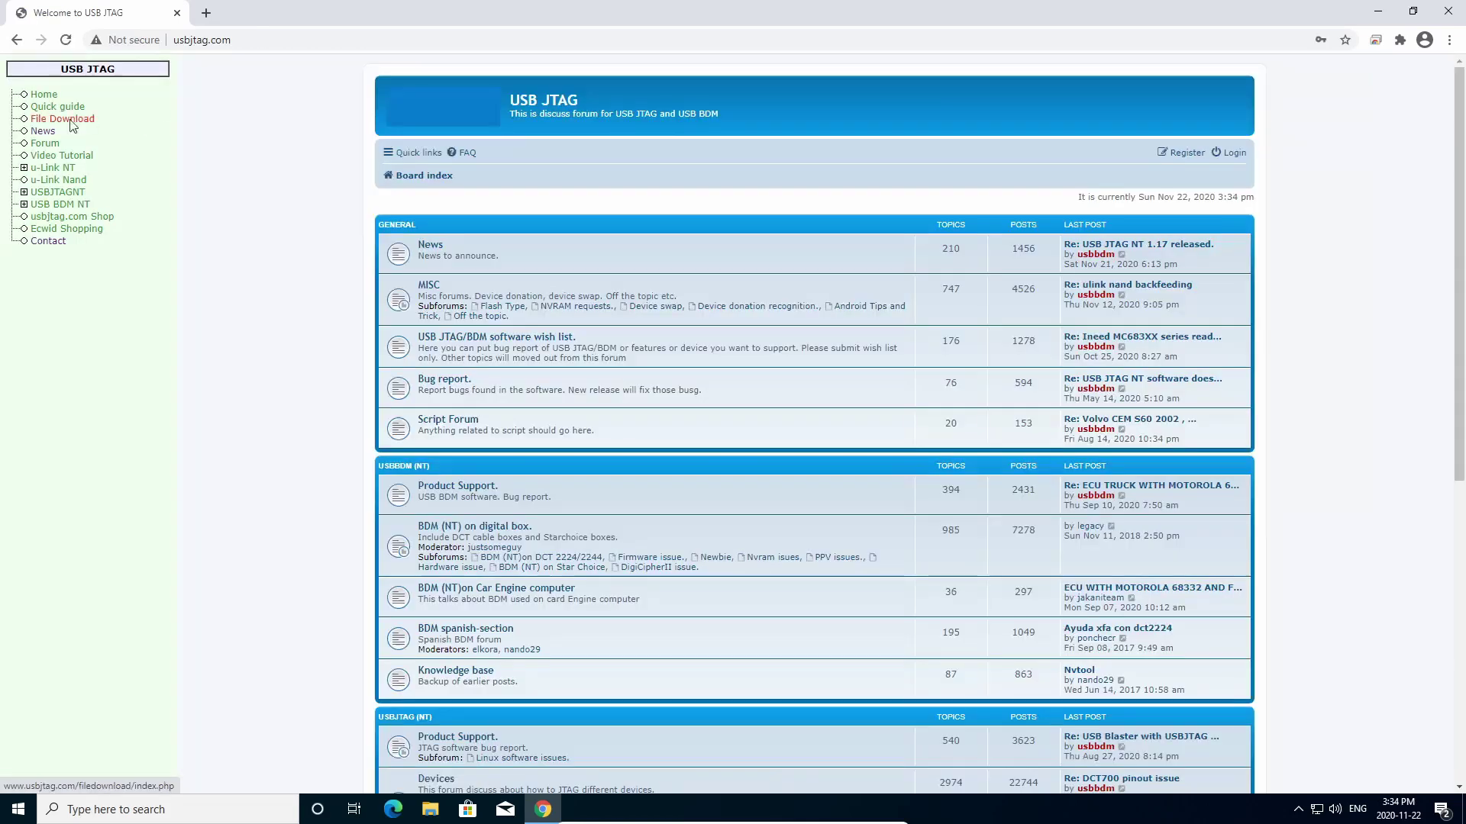
# Download the USB JTAG NT (u-Link NT) setup zip from File Download and open it
pyautogui.click(71, 120)
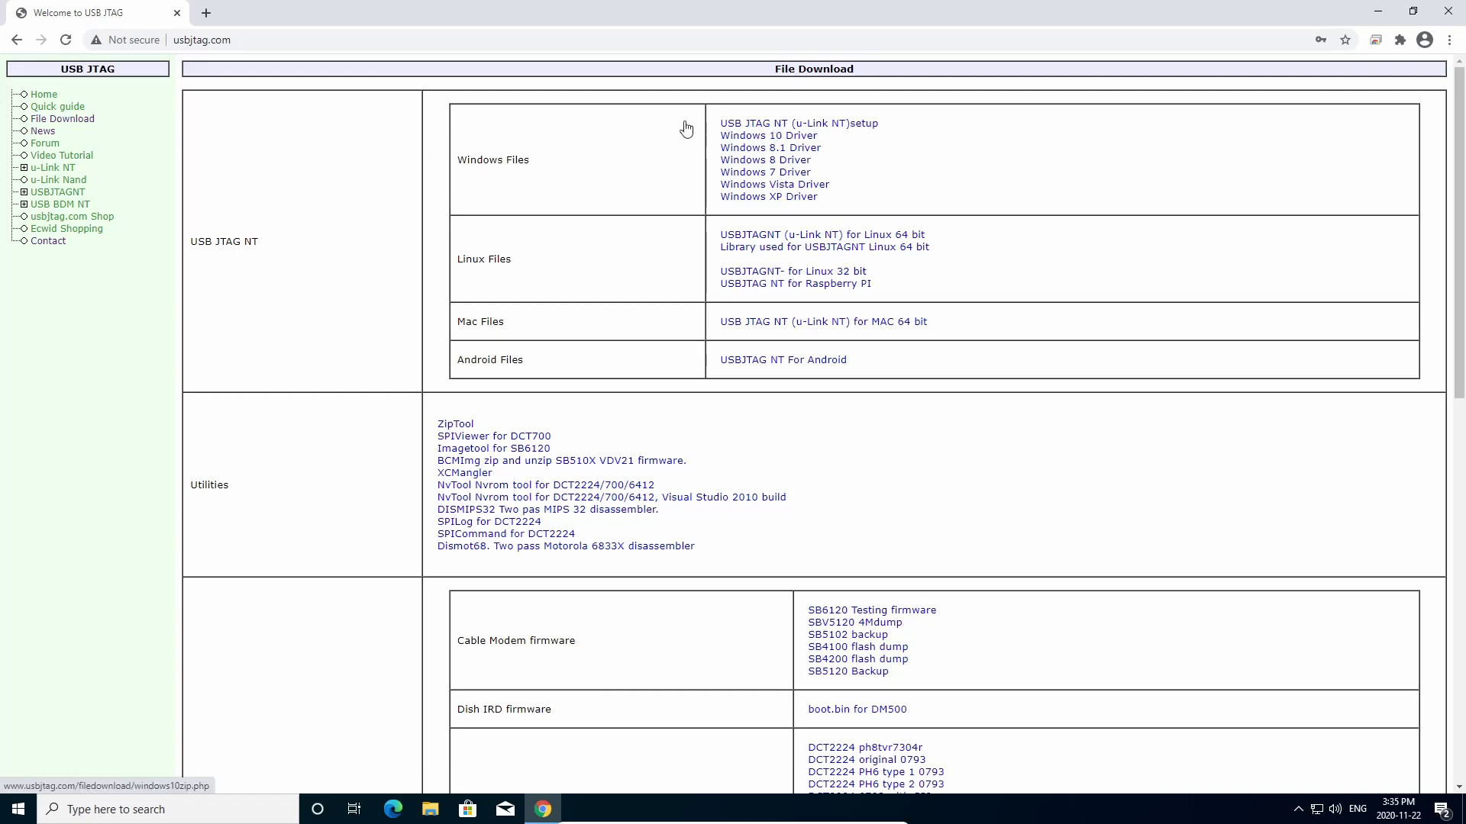
pyautogui.click(819, 125)
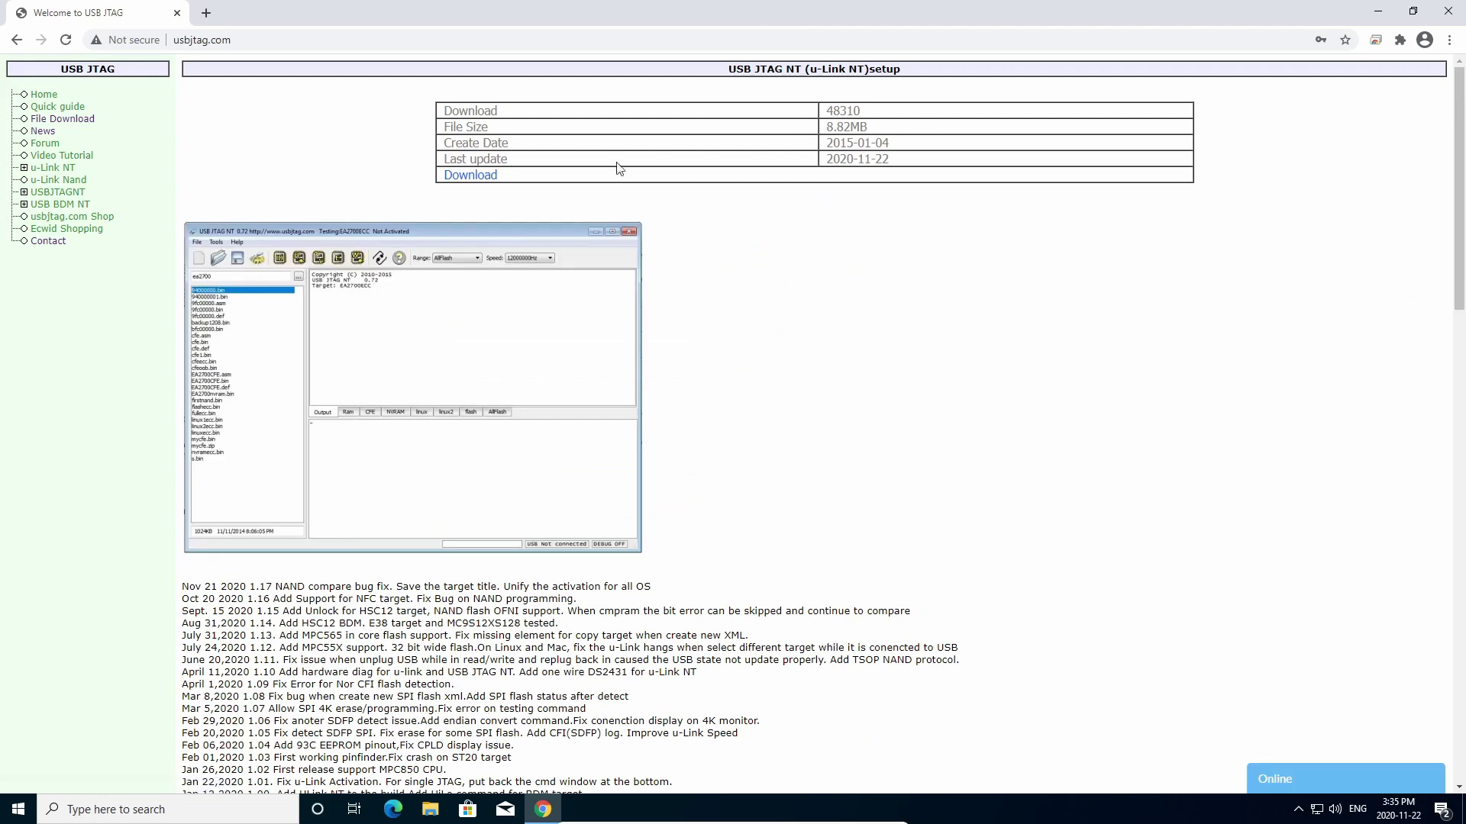
pyautogui.click(463, 185)
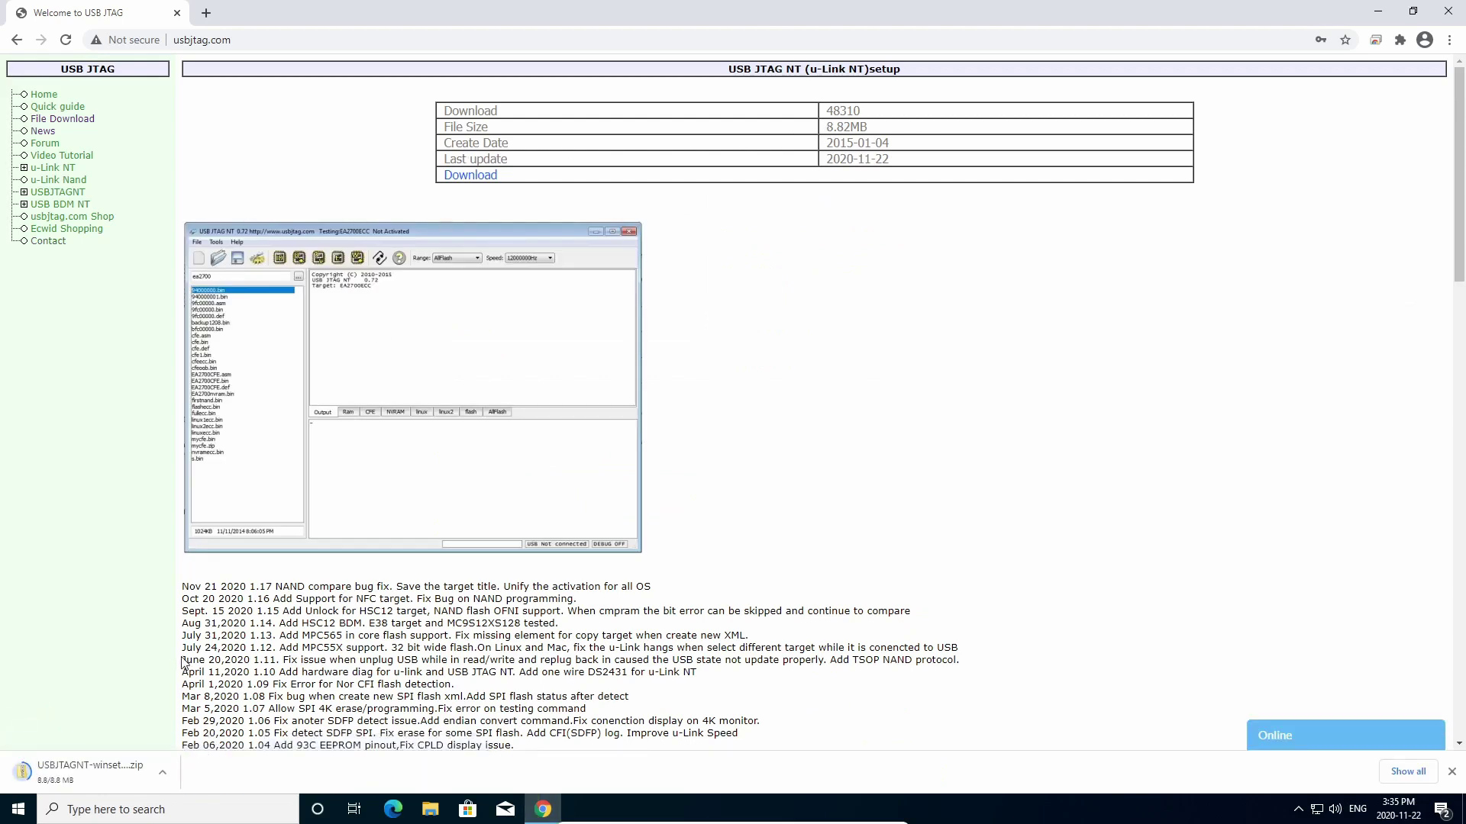
pyautogui.click(88, 774)
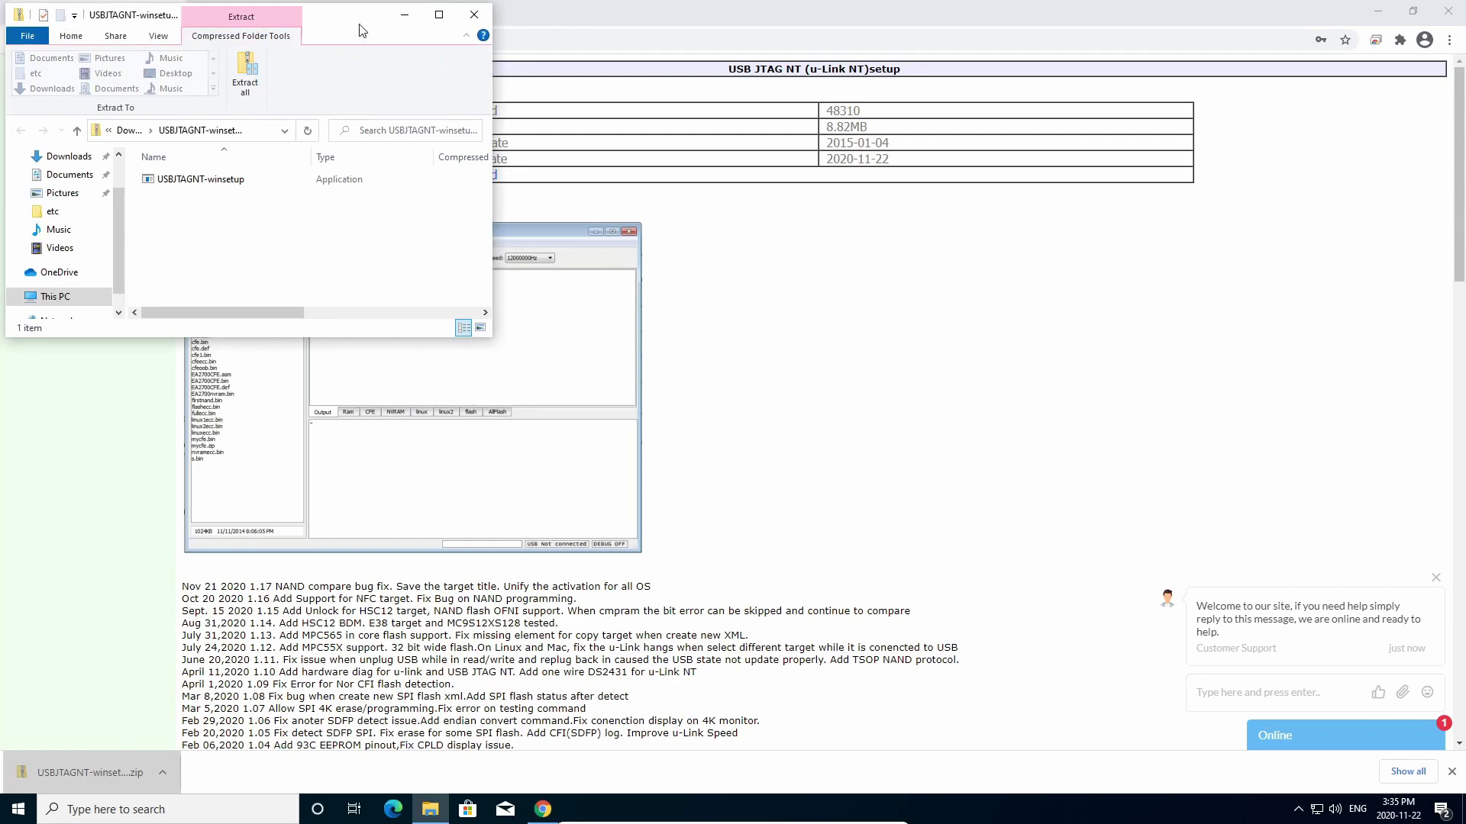
# Run USBJTAGNT-winsetup from the zip, choosing More info and Run anyway at the warning
pyautogui.moveTo(360, 25); pyautogui.dragTo(705, 157)
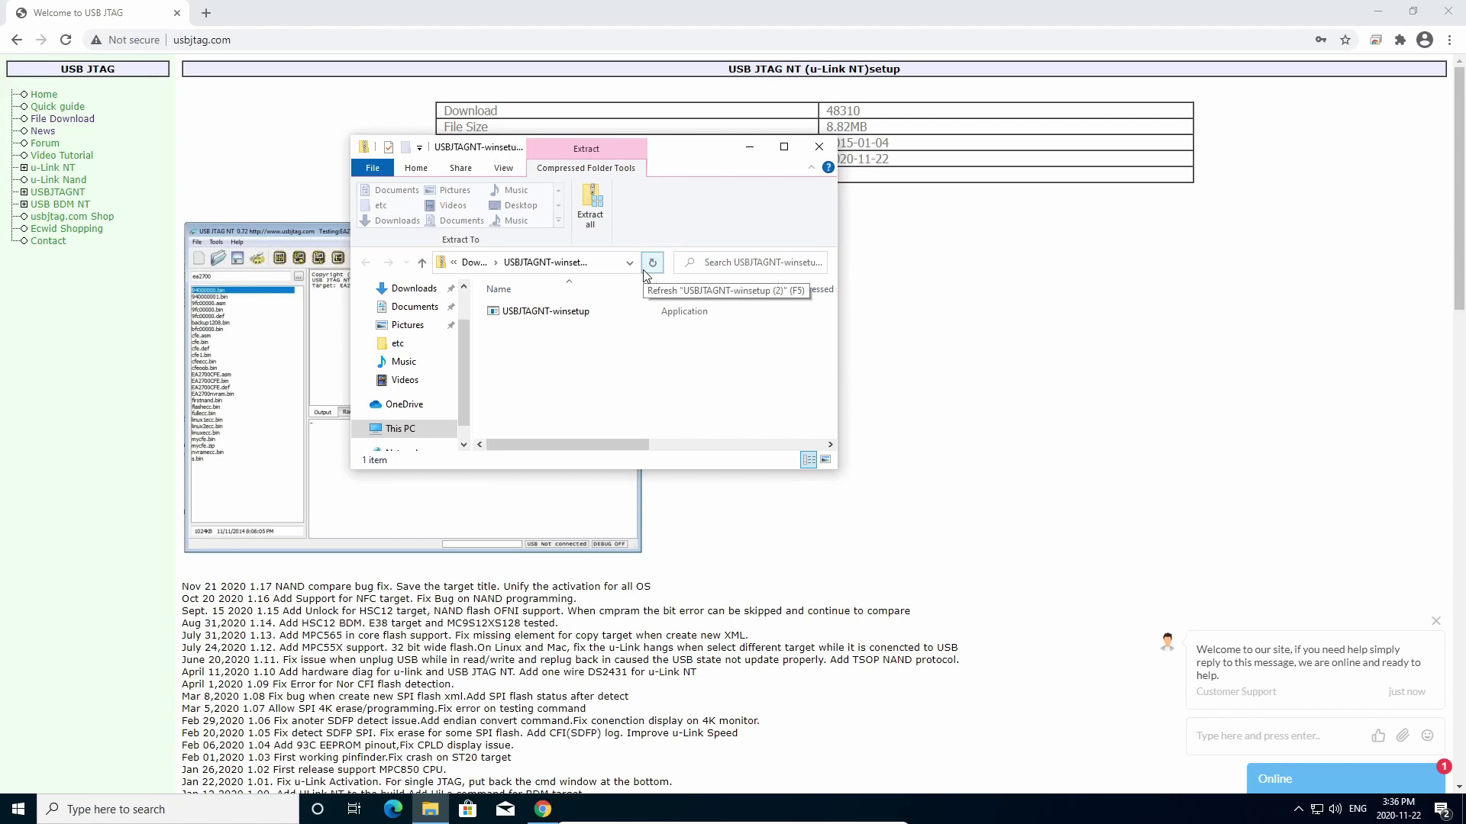
pyautogui.click(575, 318)
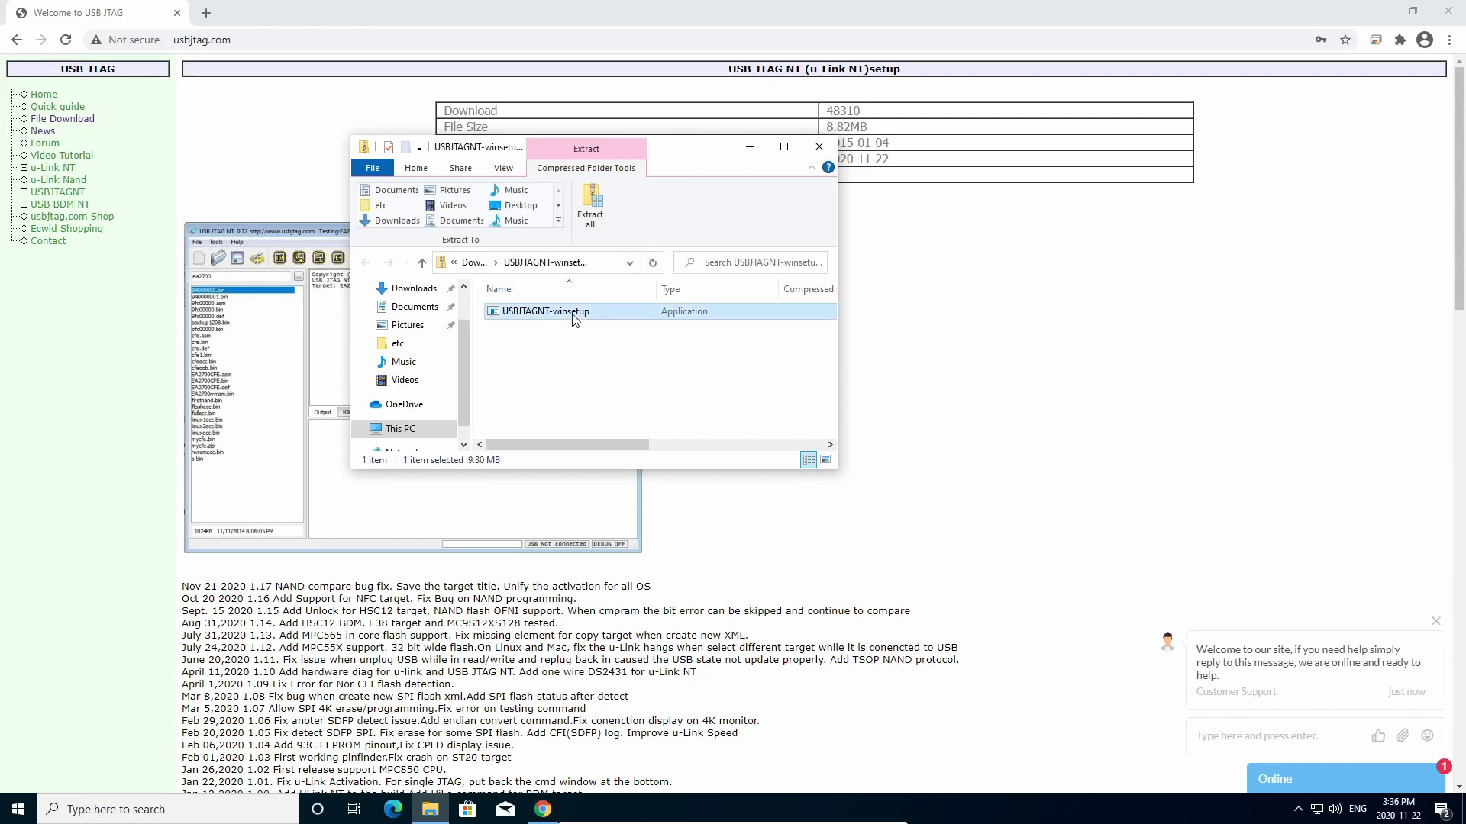
pyautogui.rightClick(522, 313)
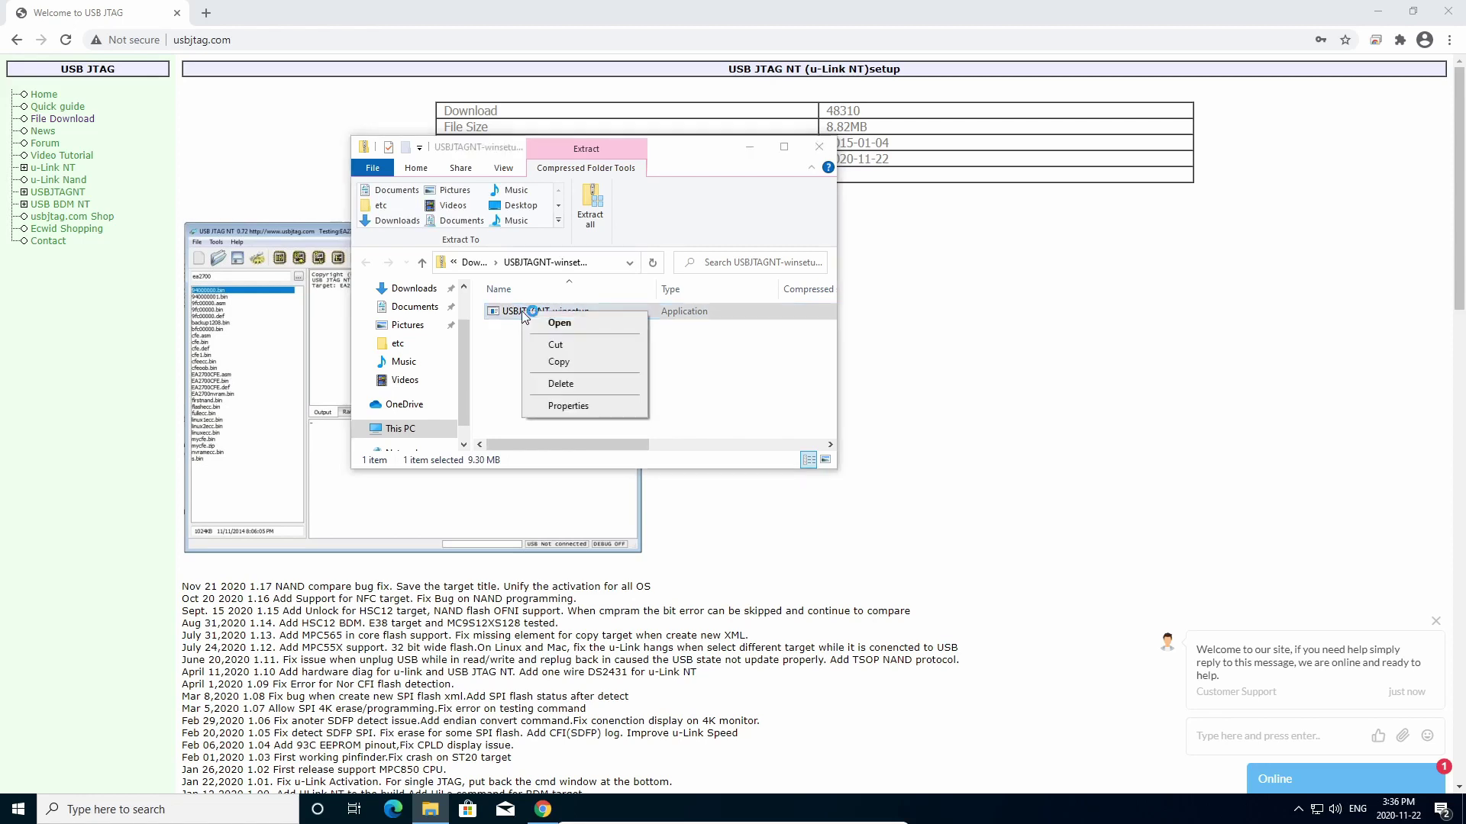
pyautogui.click(535, 319)
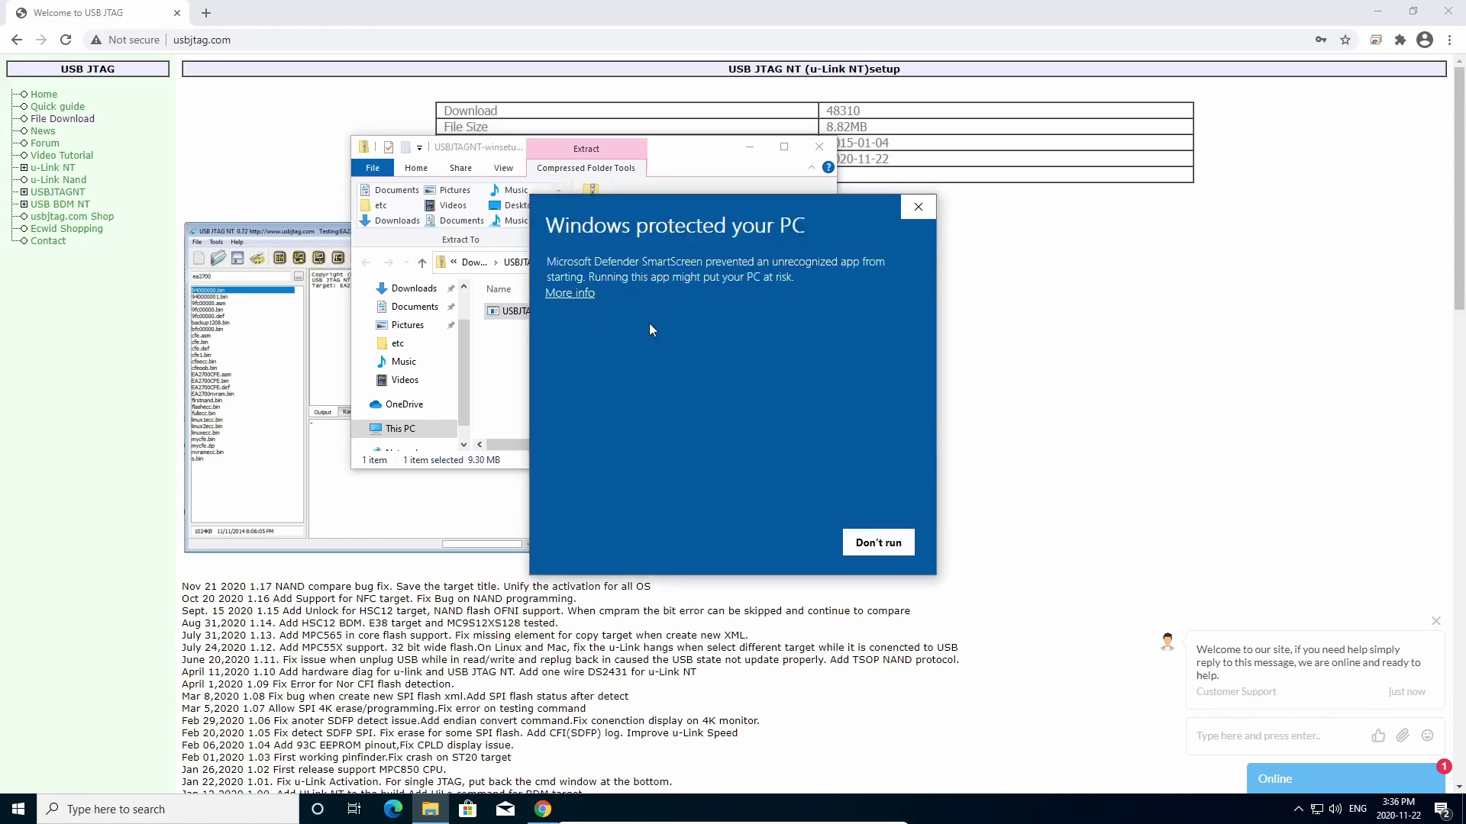
pyautogui.click(569, 293)
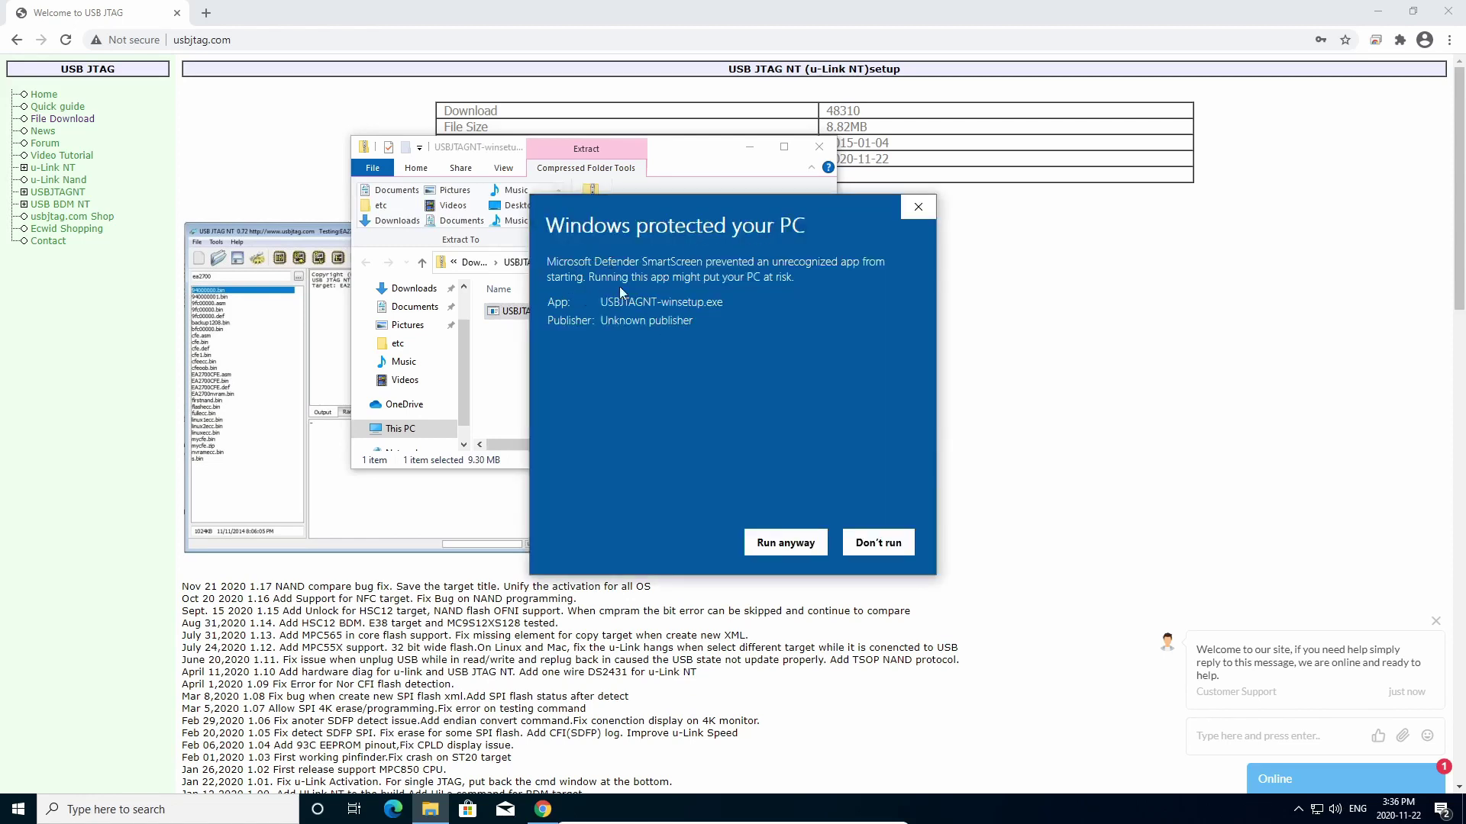
pyautogui.click(785, 543)
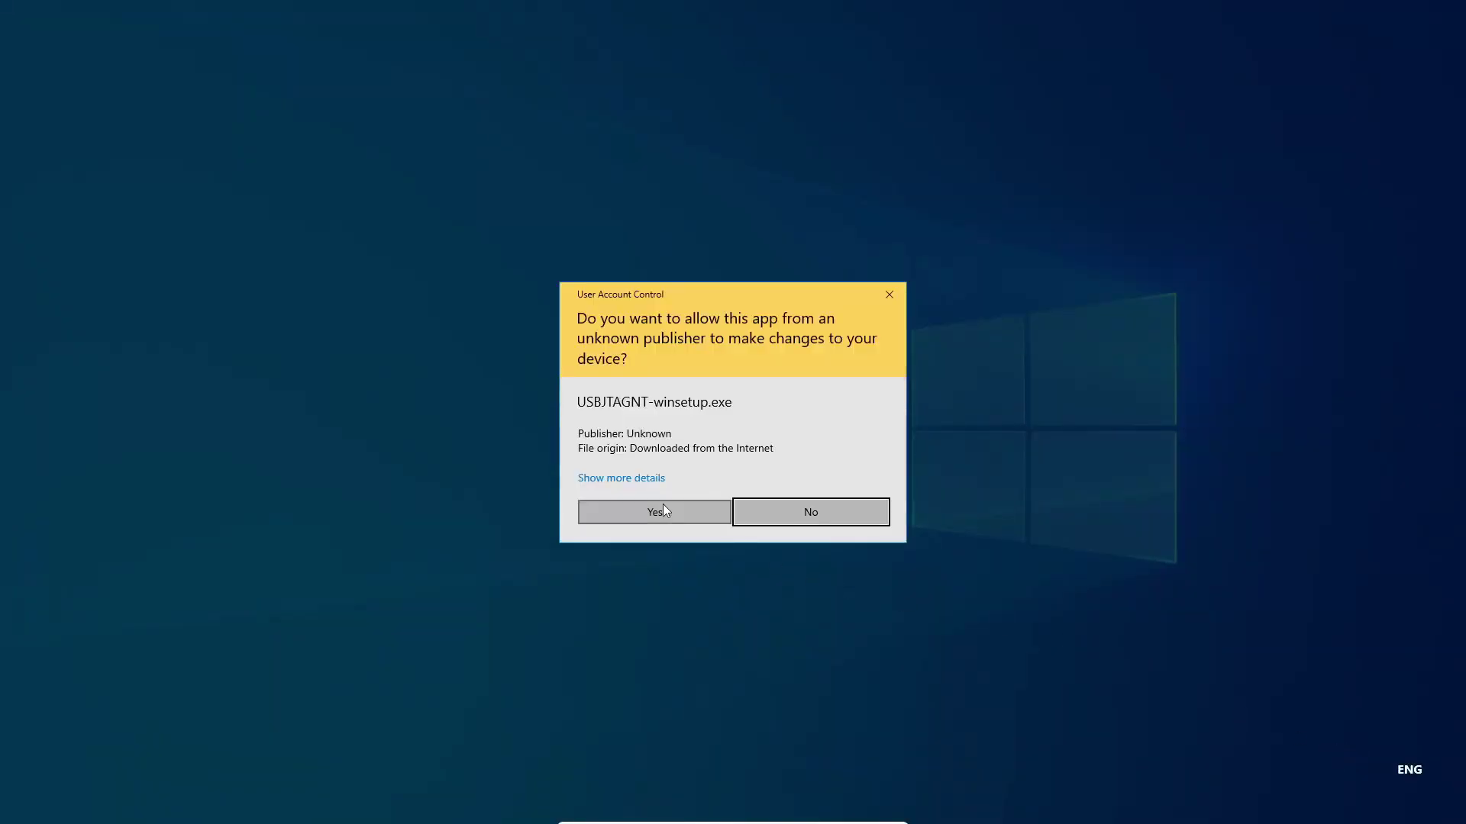
# Approve the UAC prompt, accept the licence, and install USBJTAG NT 1.17 with default folder and desktop shortcut
pyautogui.click(663, 506)
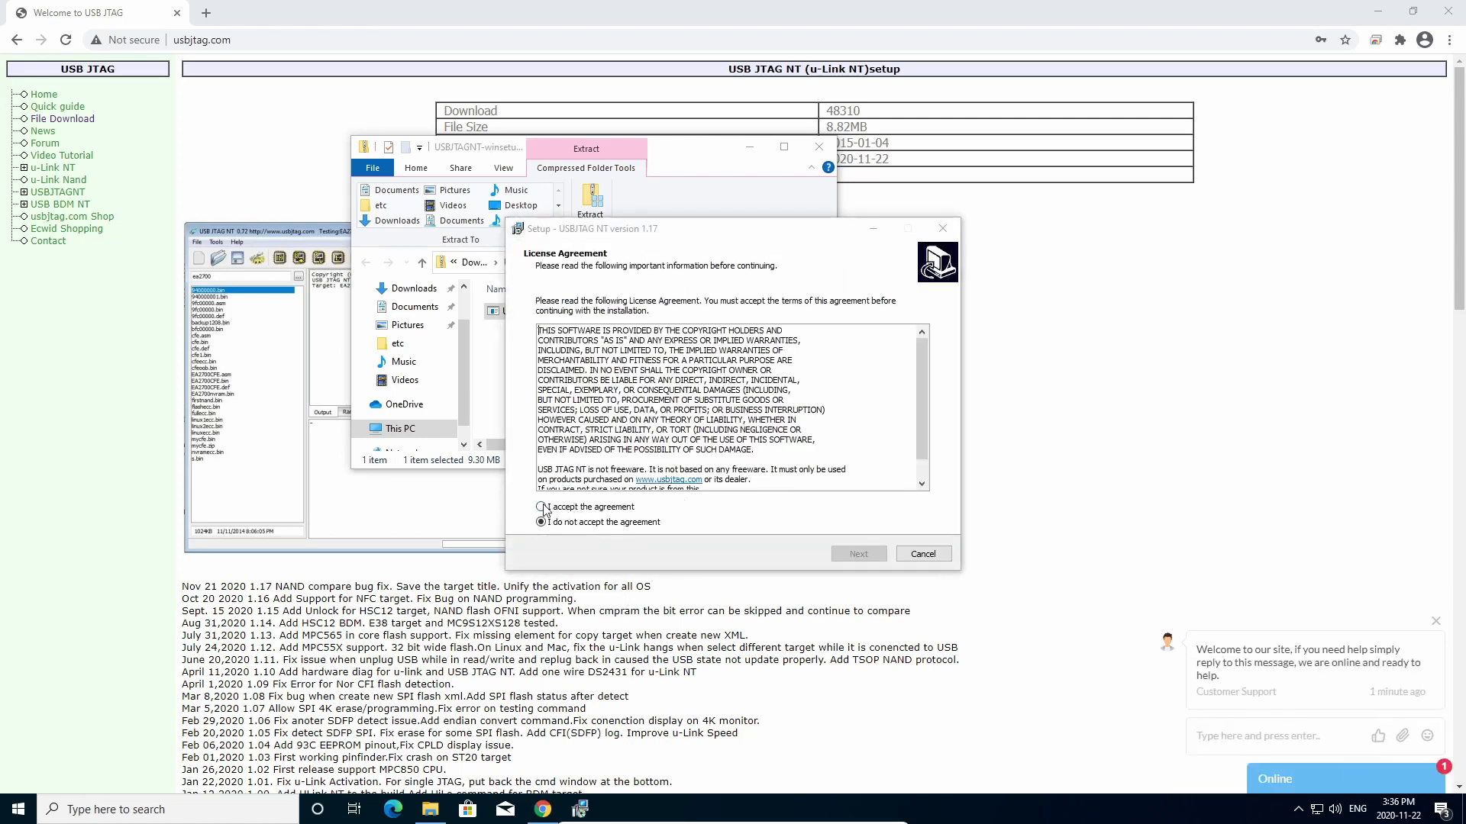
pyautogui.click(556, 510)
pyautogui.click(858, 553)
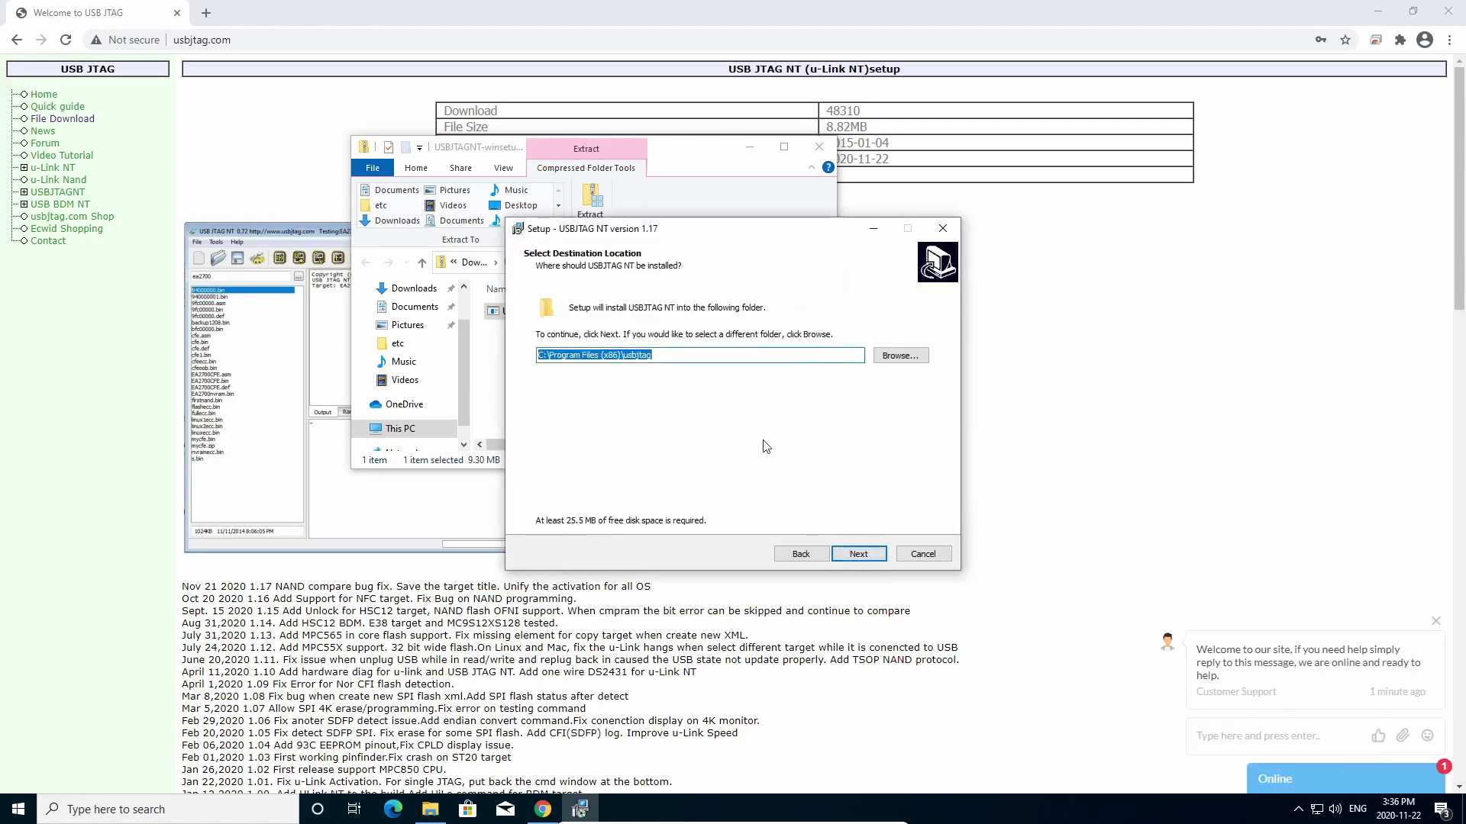
pyautogui.click(858, 555)
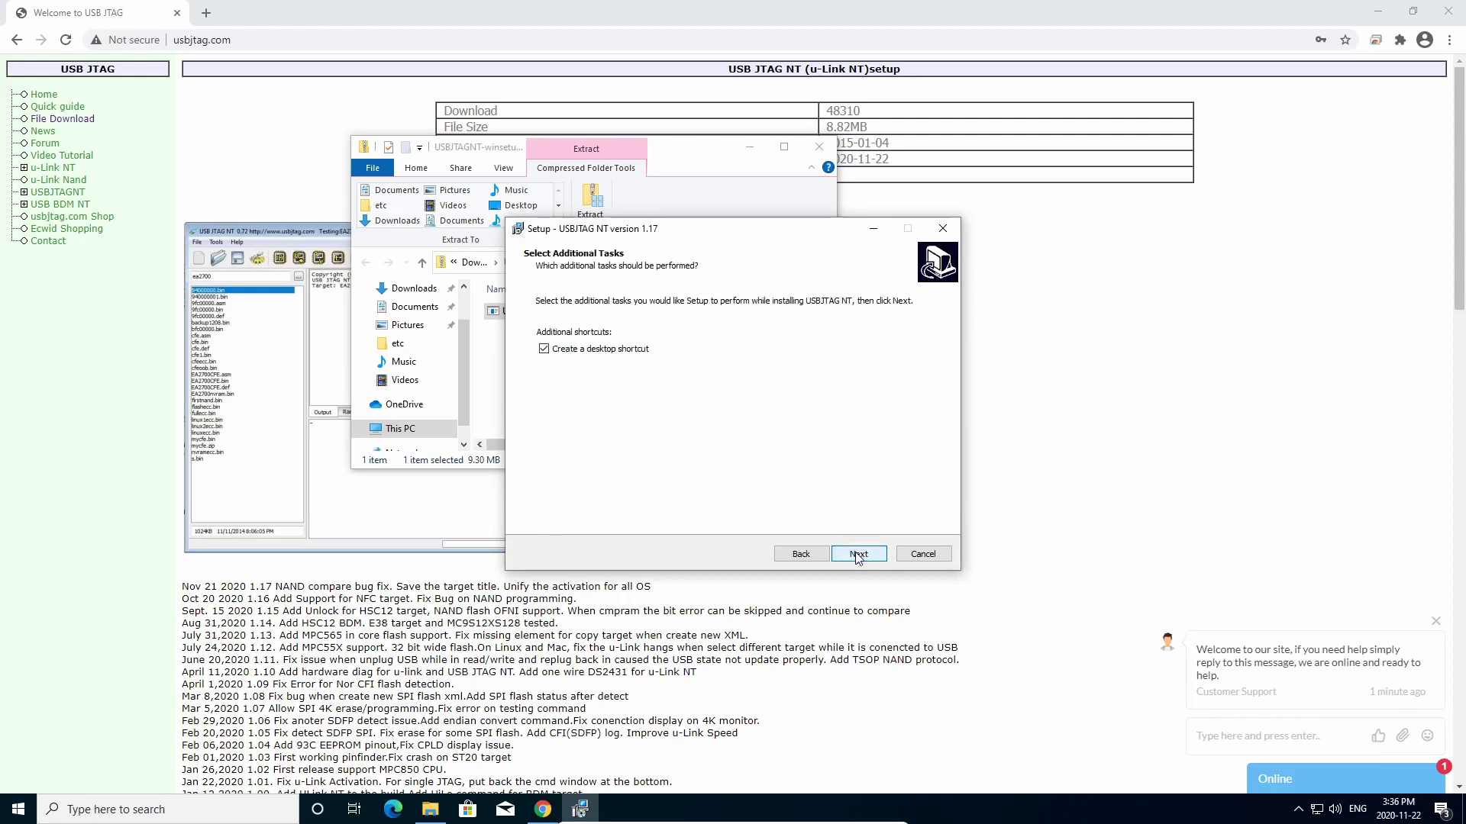
pyautogui.click(857, 555)
pyautogui.click(858, 555)
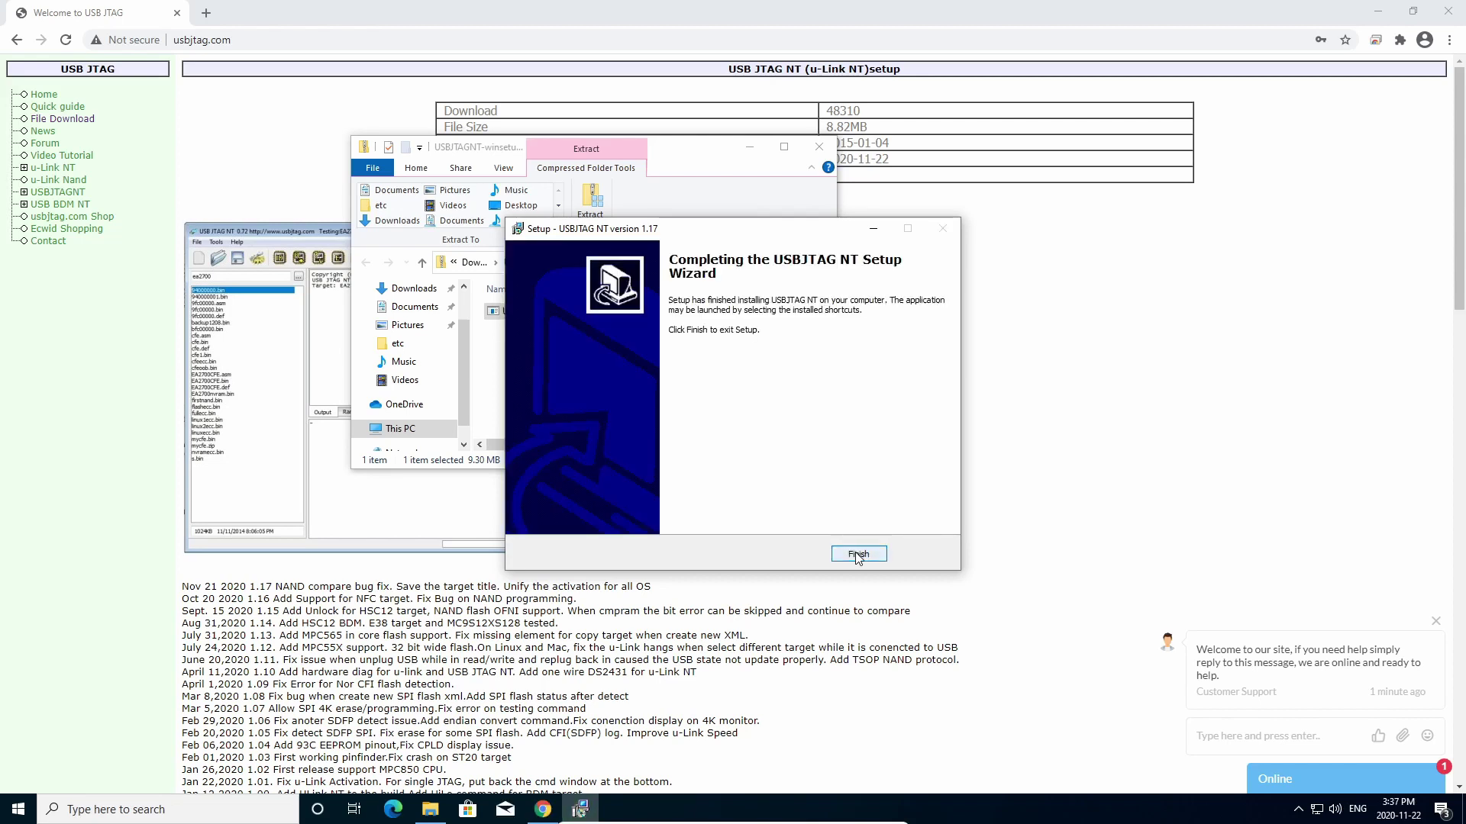
pyautogui.click(857, 555)
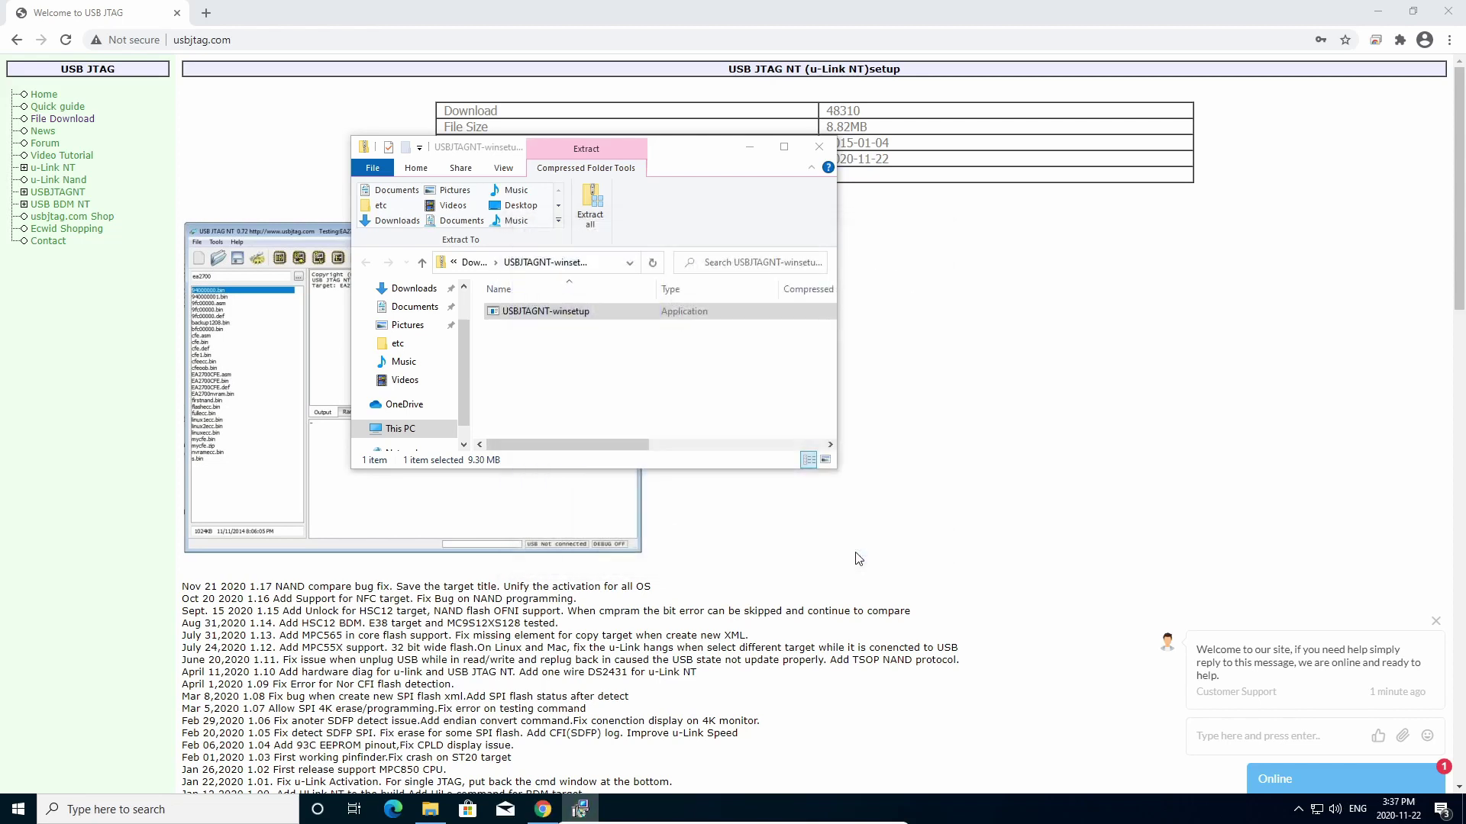
pyautogui.click(1378, 12)
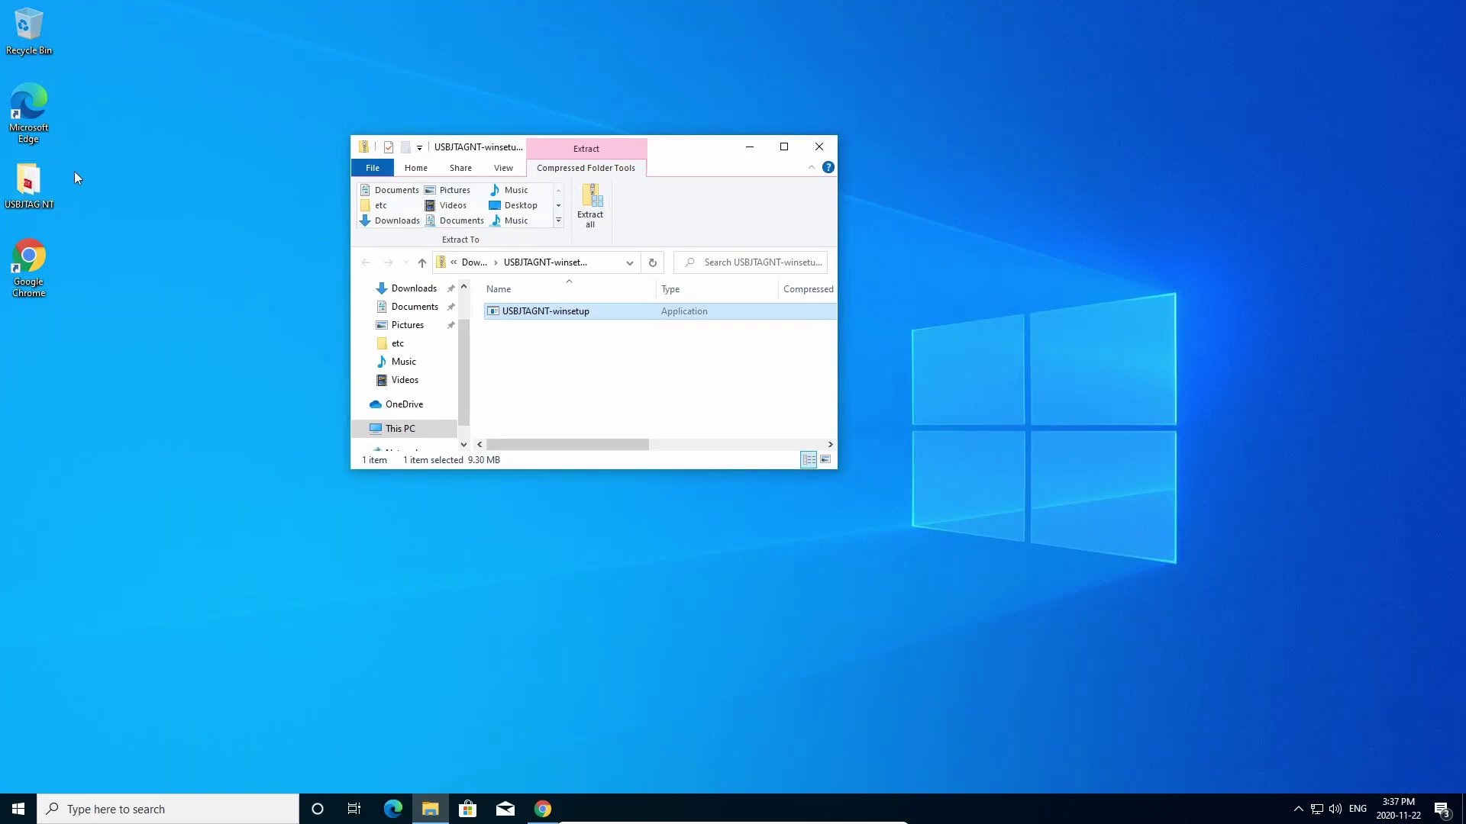
# Launch USBJTAG NT from its new desktop shortcut folder
pyautogui.click(29, 182)
pyautogui.doubleClick(29, 182)
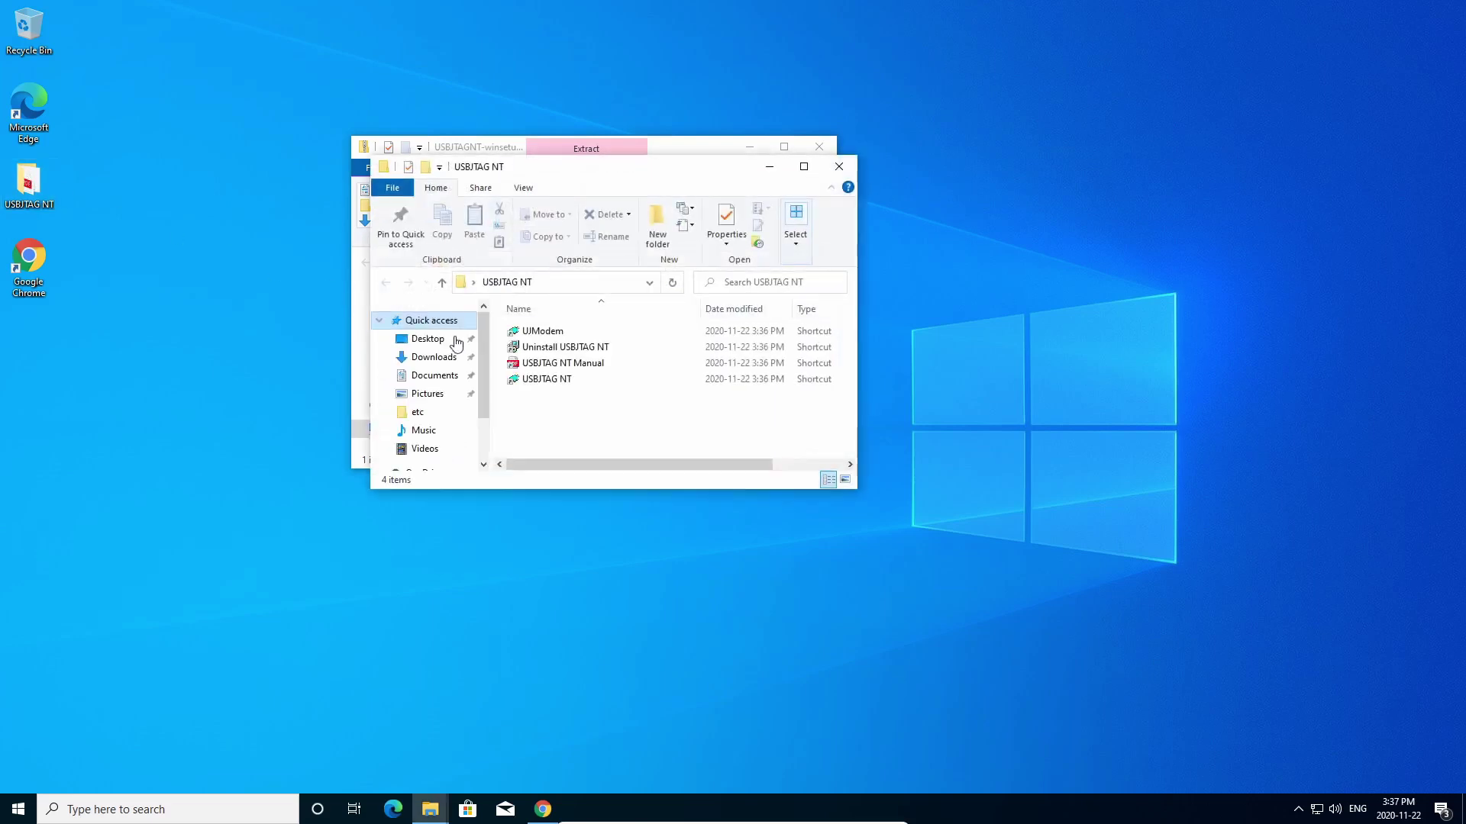
pyautogui.doubleClick(549, 380)
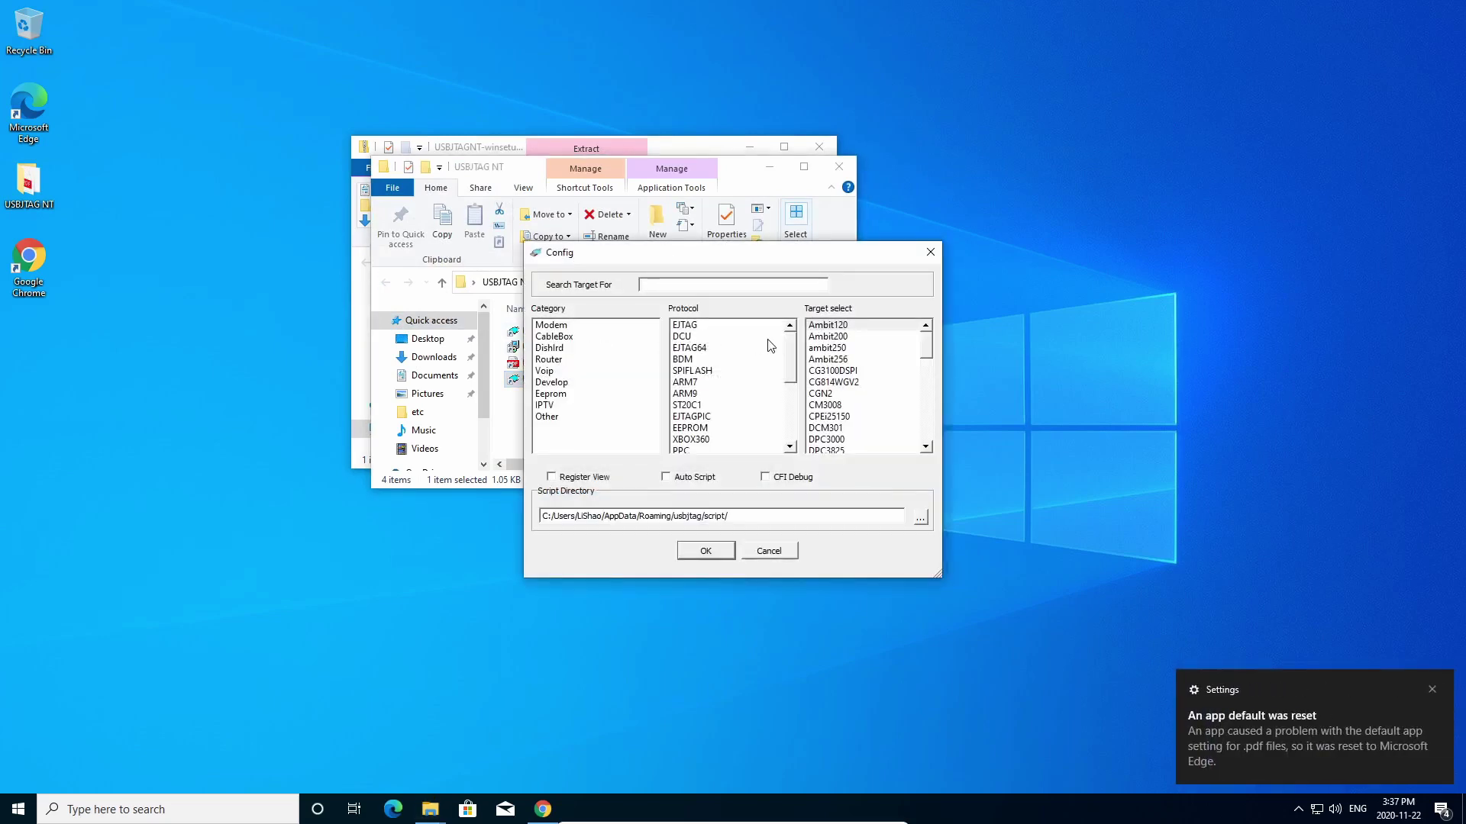
# Search for sb6120 in the Config dialog and confirm SB6120 as the target
pyautogui.scroll(-1, 740, 392)
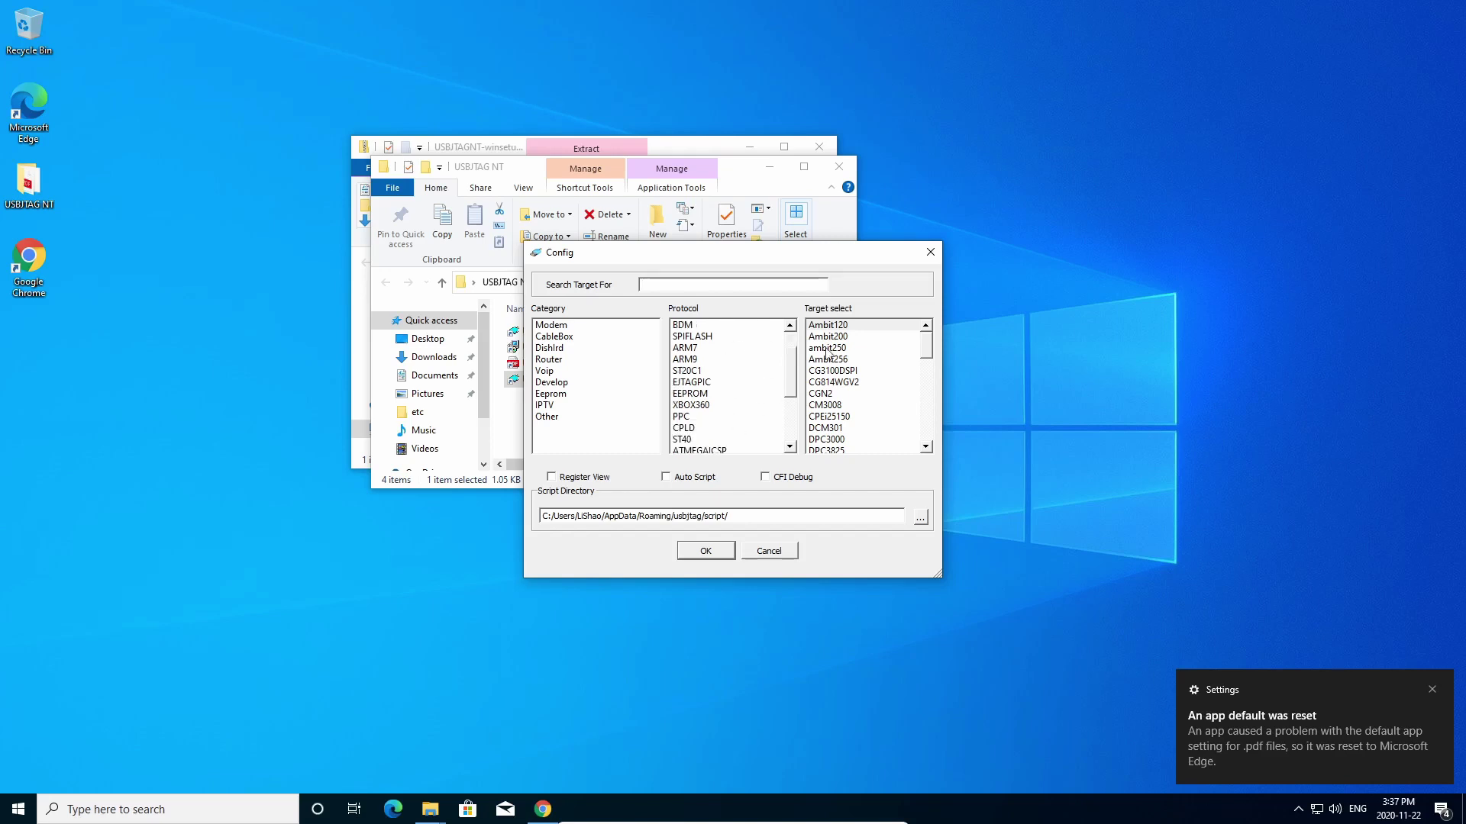
pyautogui.scroll(-1, 827, 352)
pyautogui.scroll(1, 734, 374)
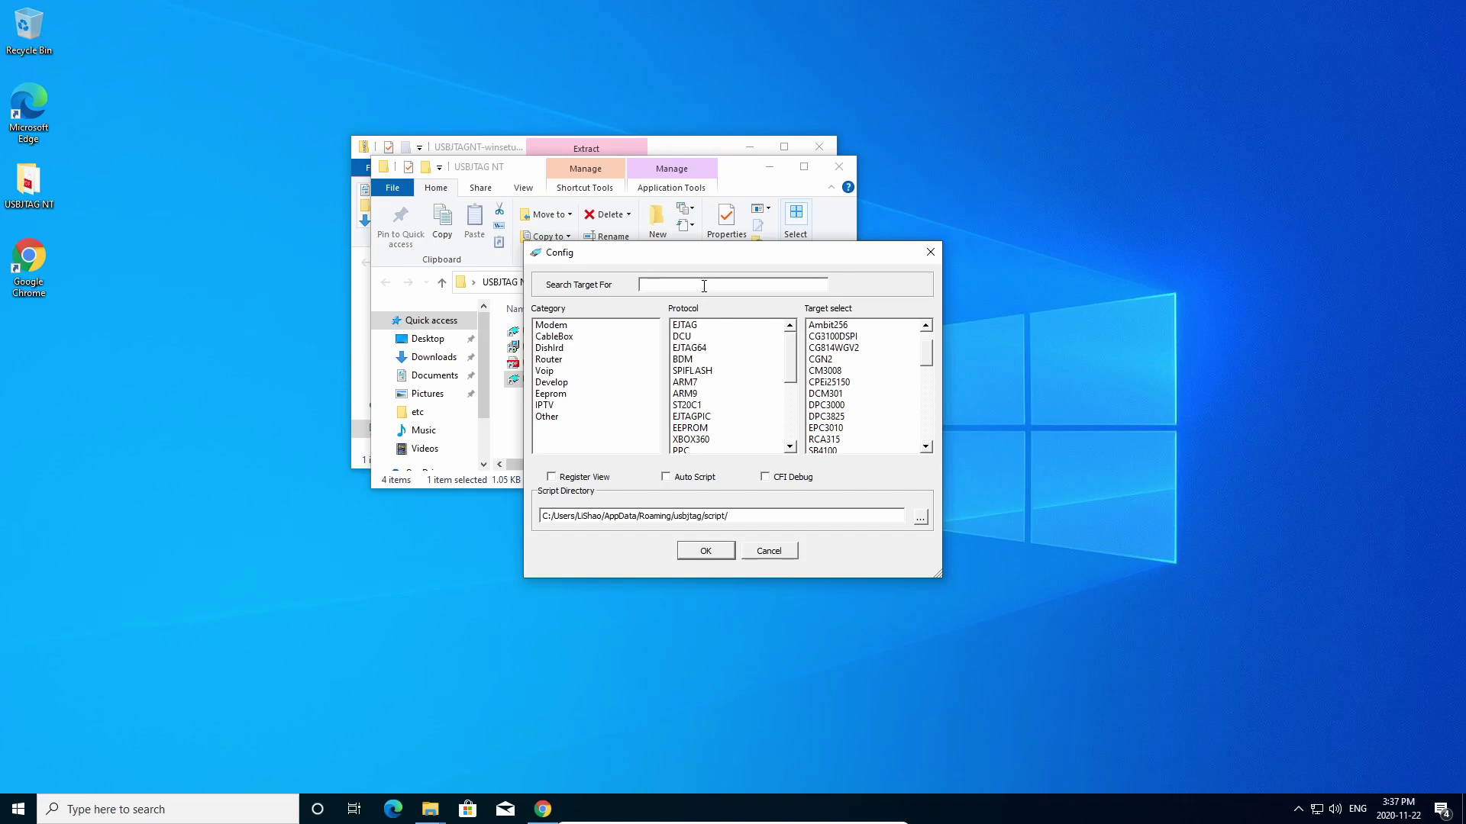
pyautogui.write('sb61')
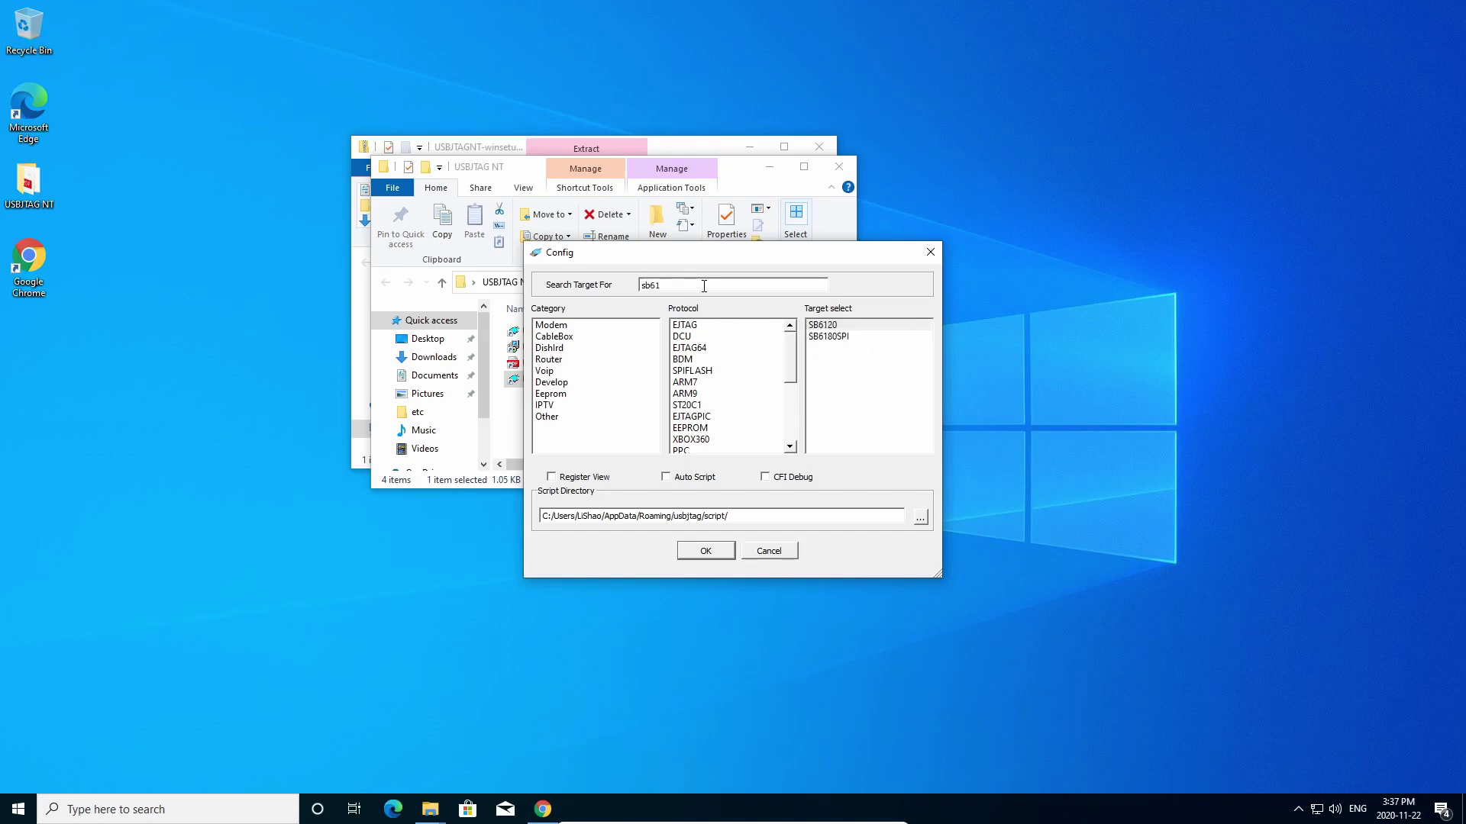
pyautogui.write('20')
pyautogui.click(705, 550)
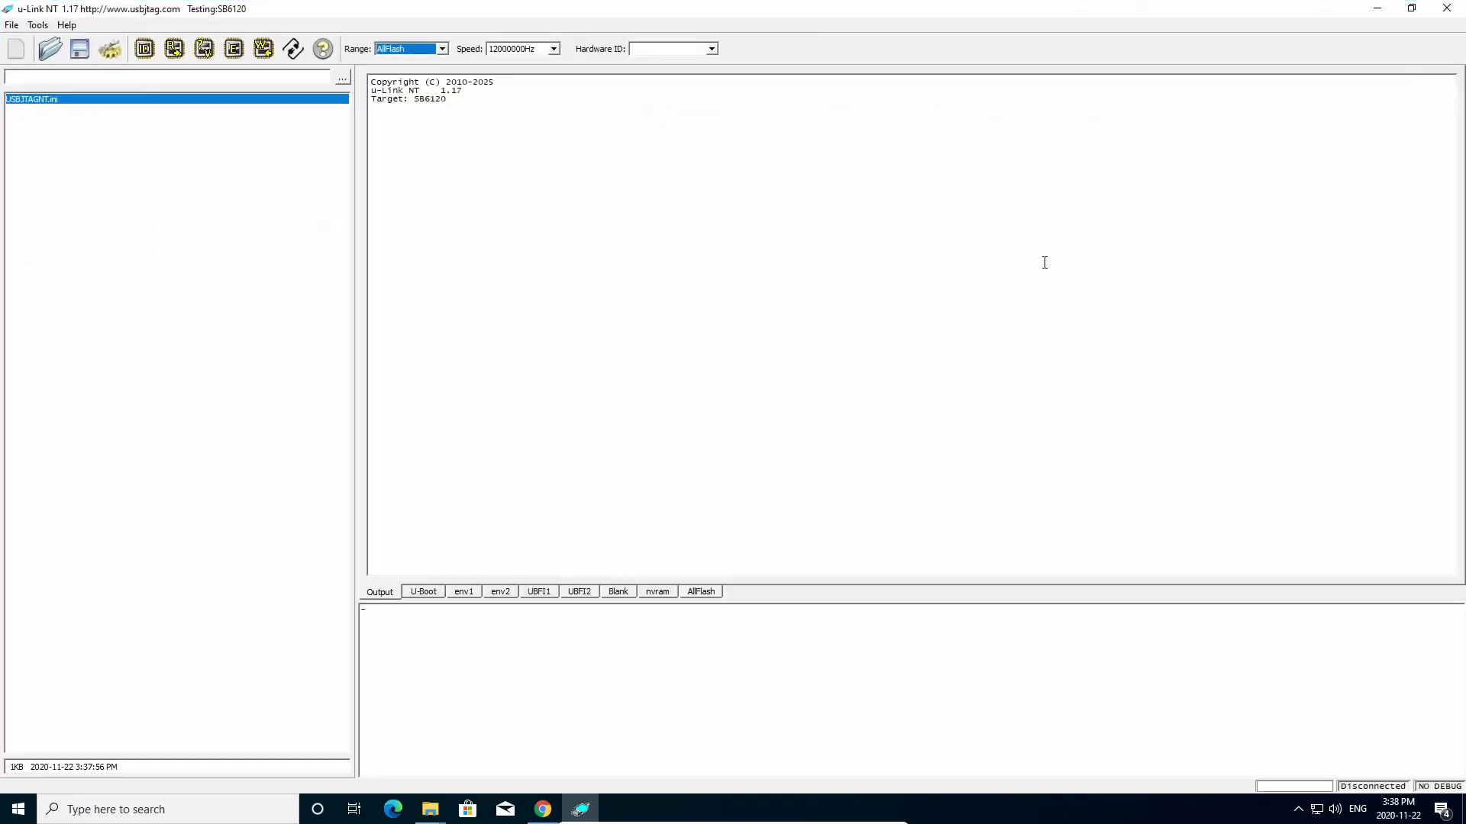
# Maximize u-Link NT, then open System Information, review the System Summary and close it
pyautogui.click(1039, 259)
pyautogui.click(122, 811)
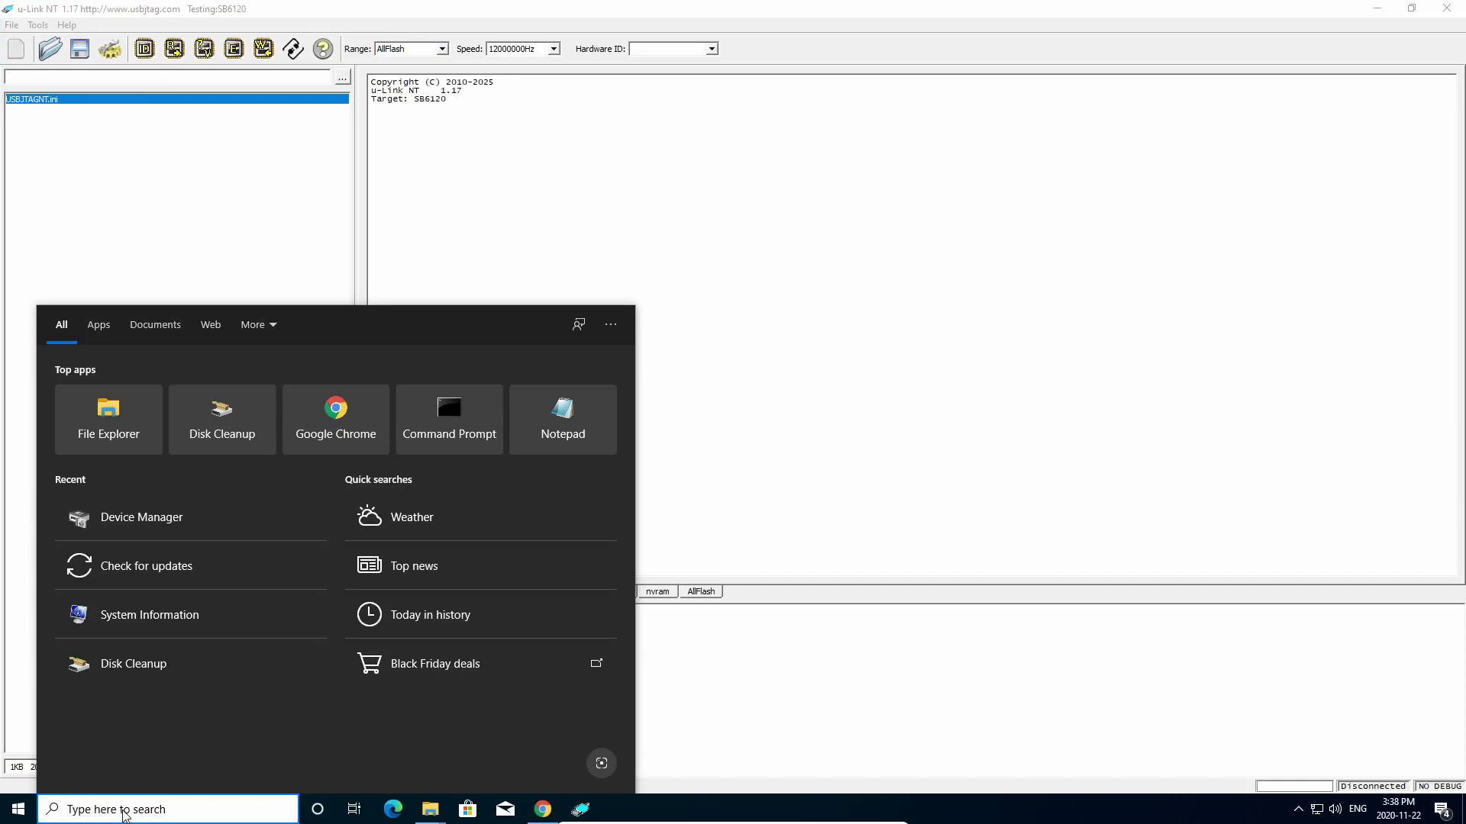
pyautogui.write('syst')
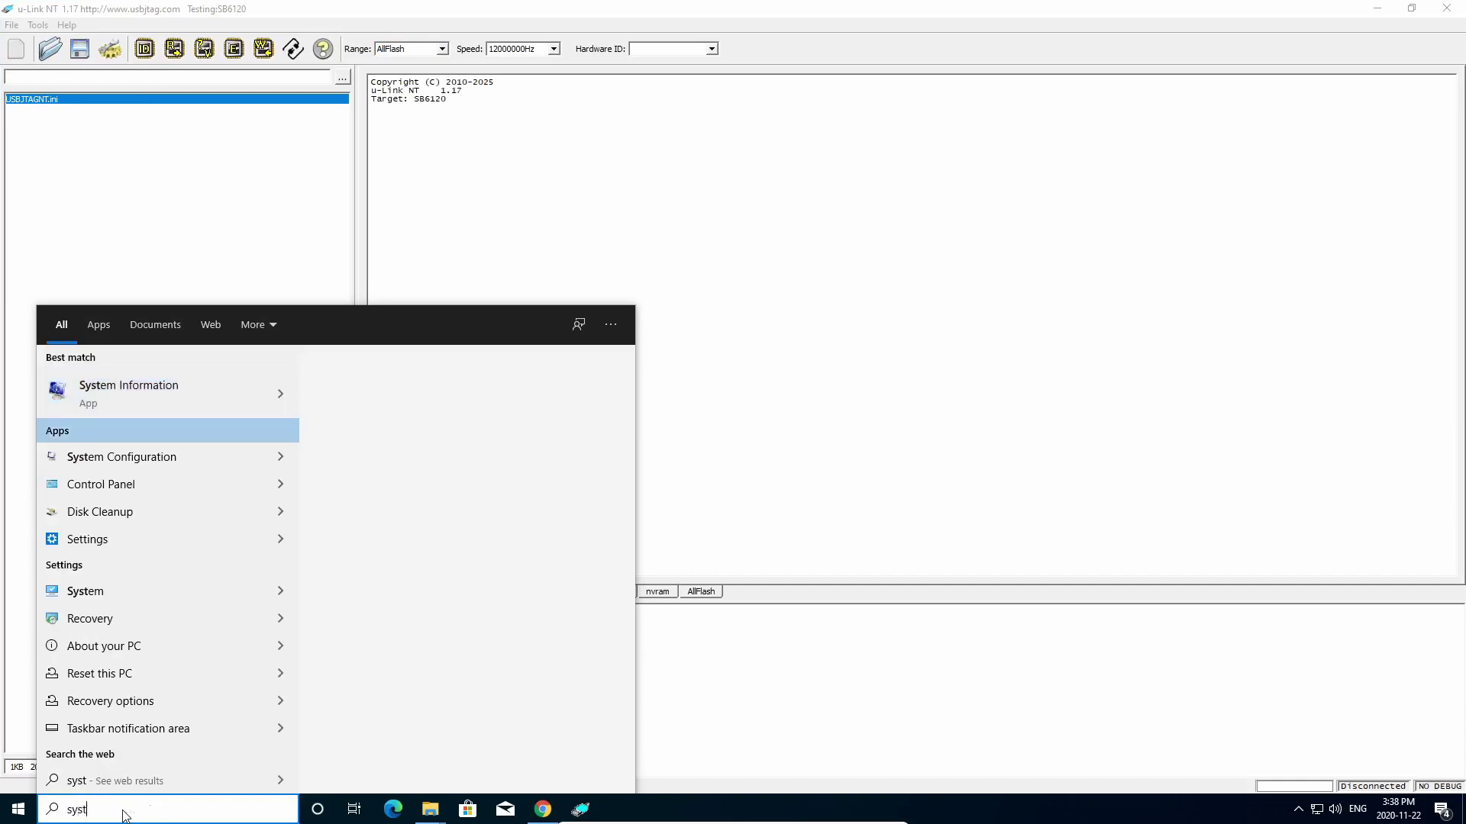
pyautogui.press('Return')
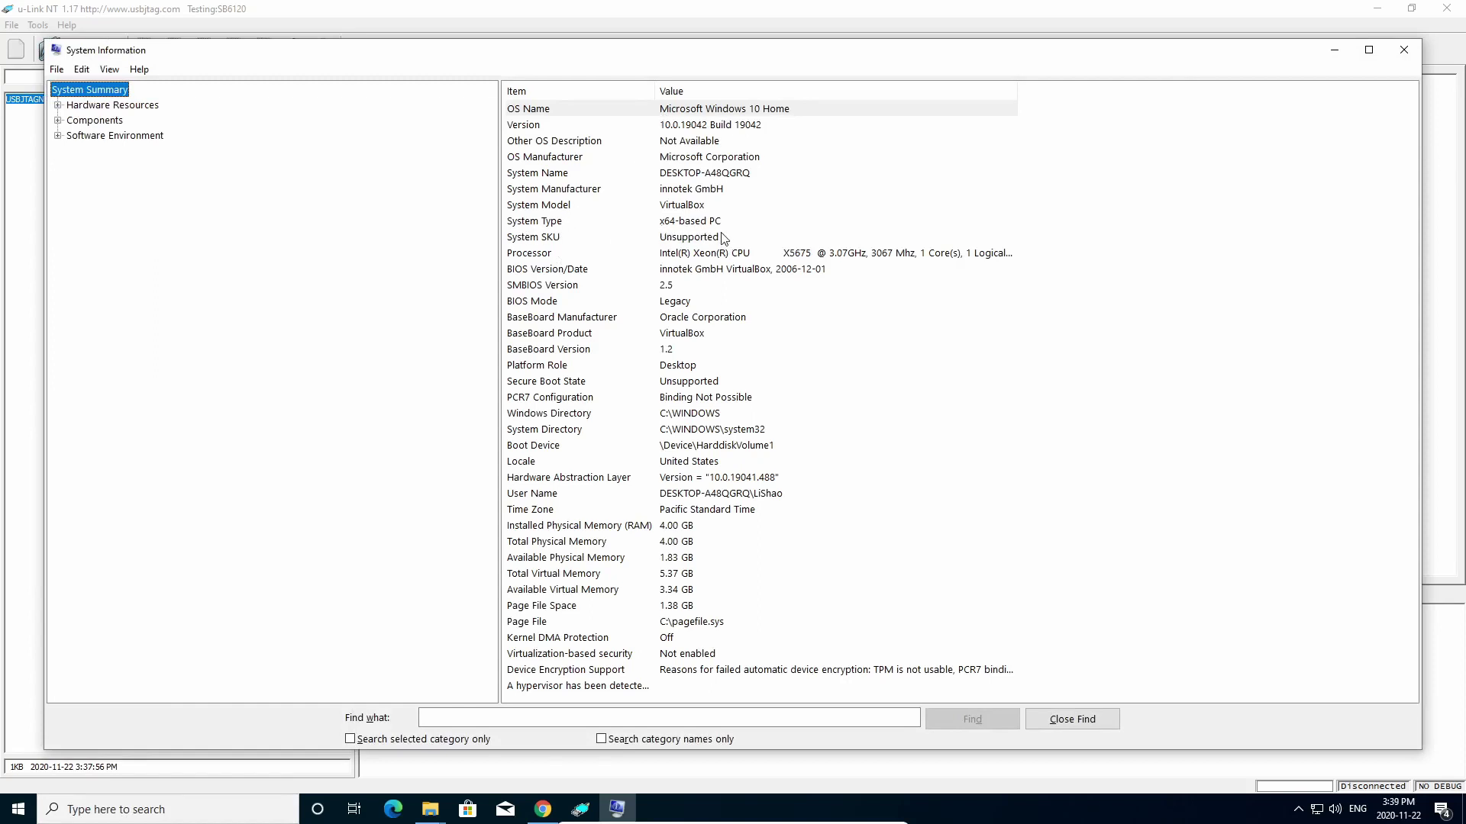
pyautogui.click(1404, 53)
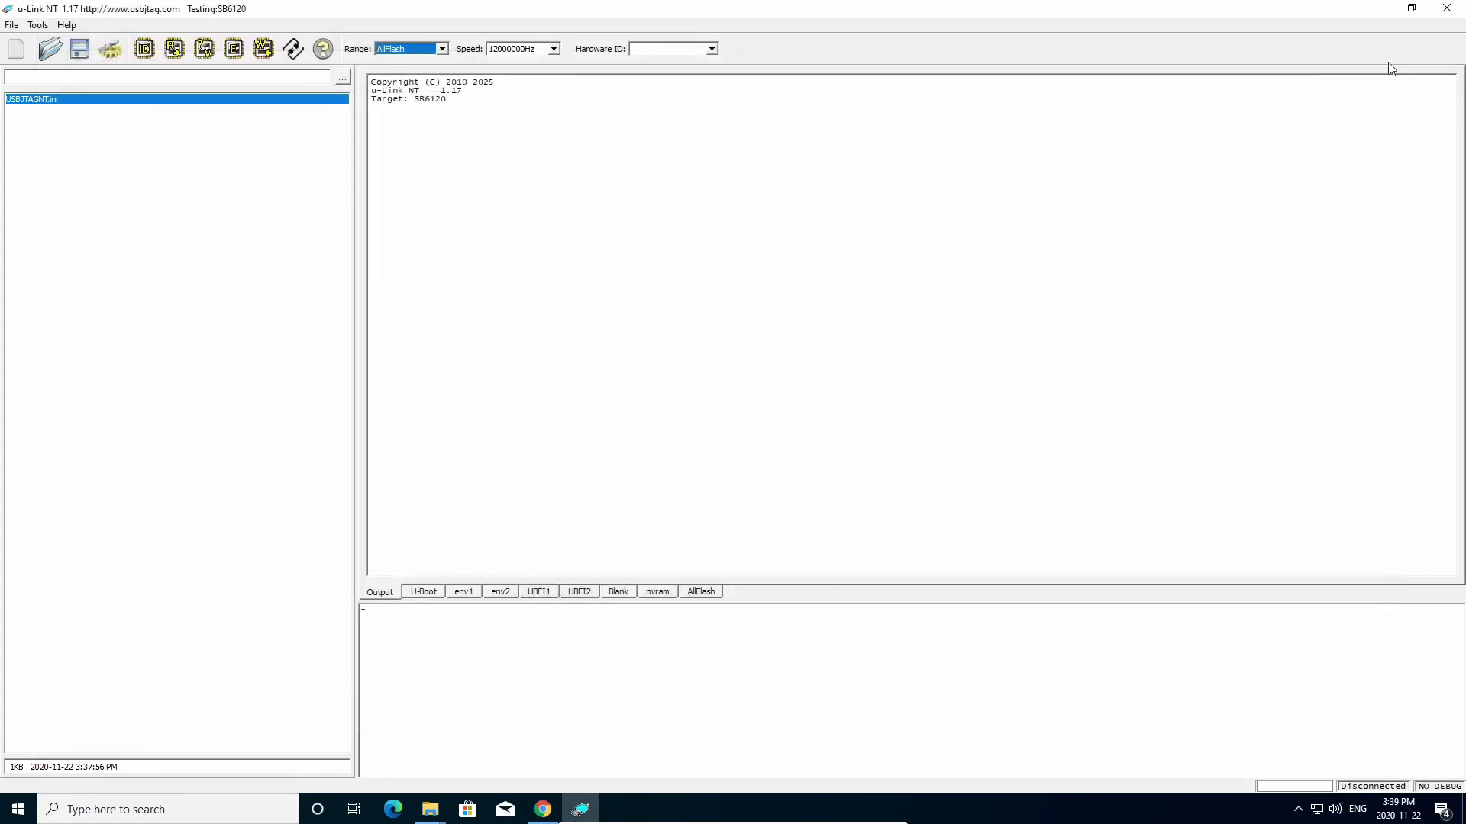
# Download Win10driver.zip from the Windows 10 Driver page on usbjtag.com
pyautogui.click(543, 810)
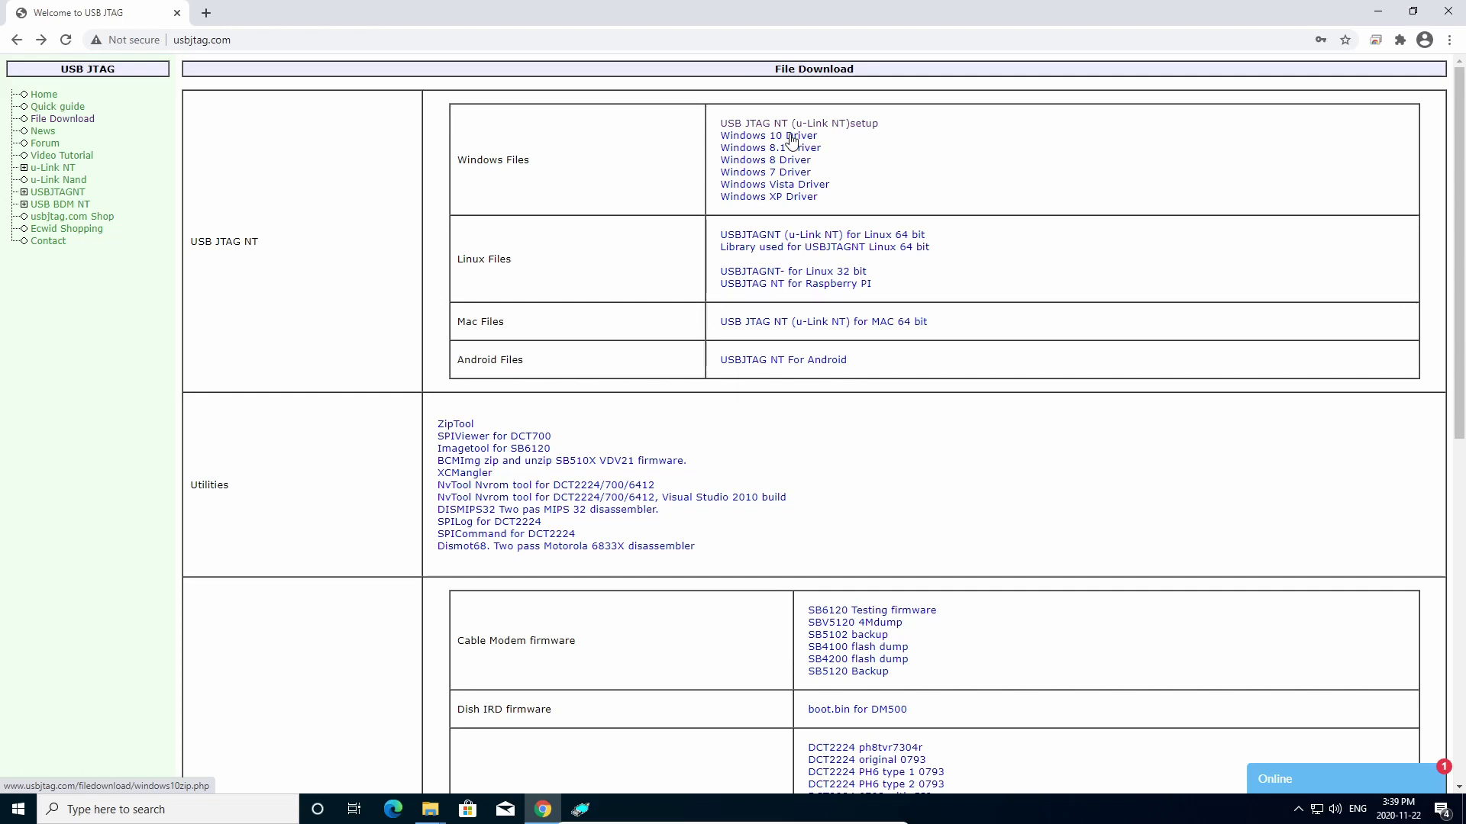
pyautogui.click(791, 139)
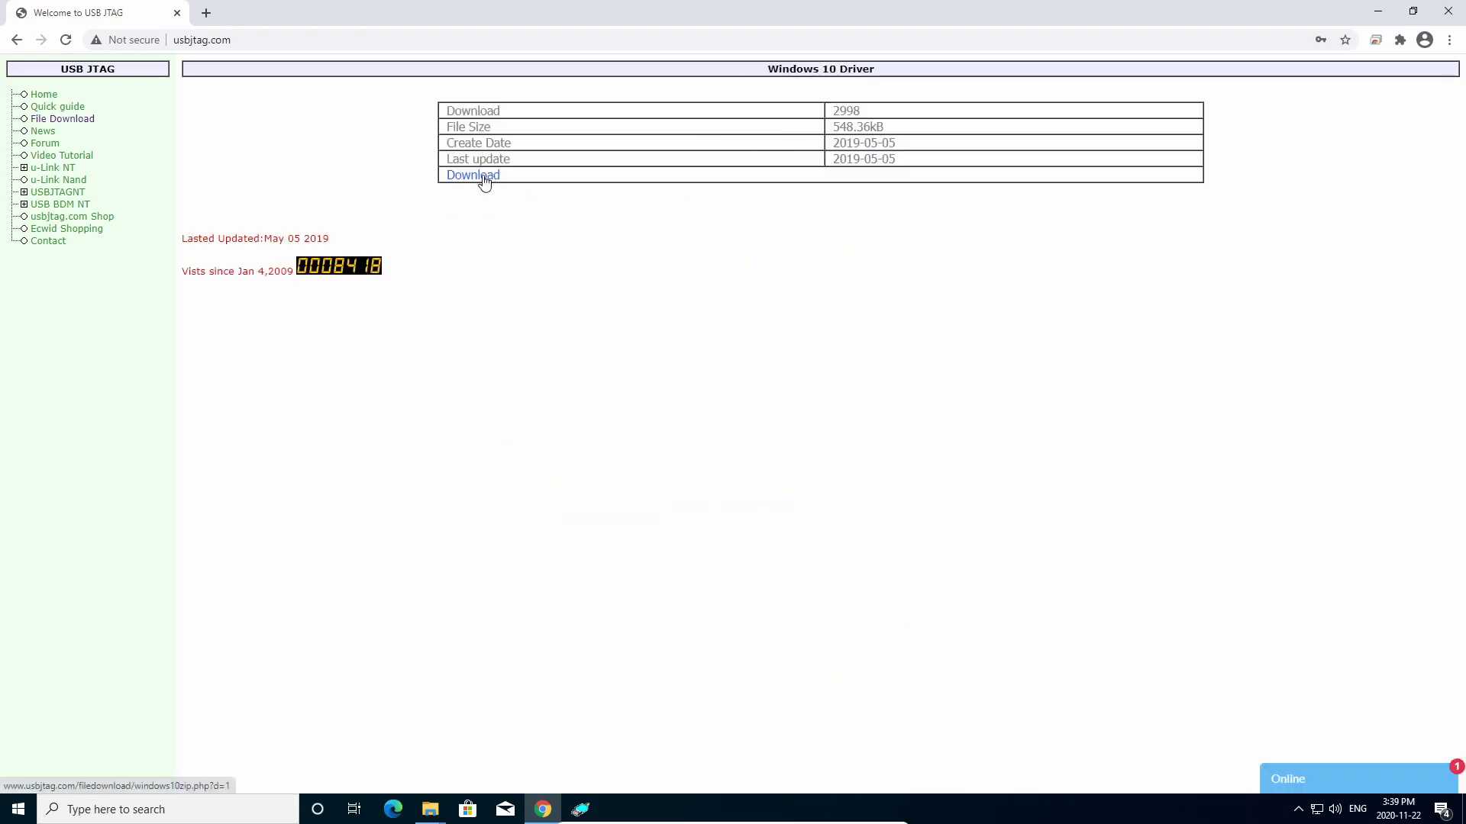
pyautogui.click(484, 178)
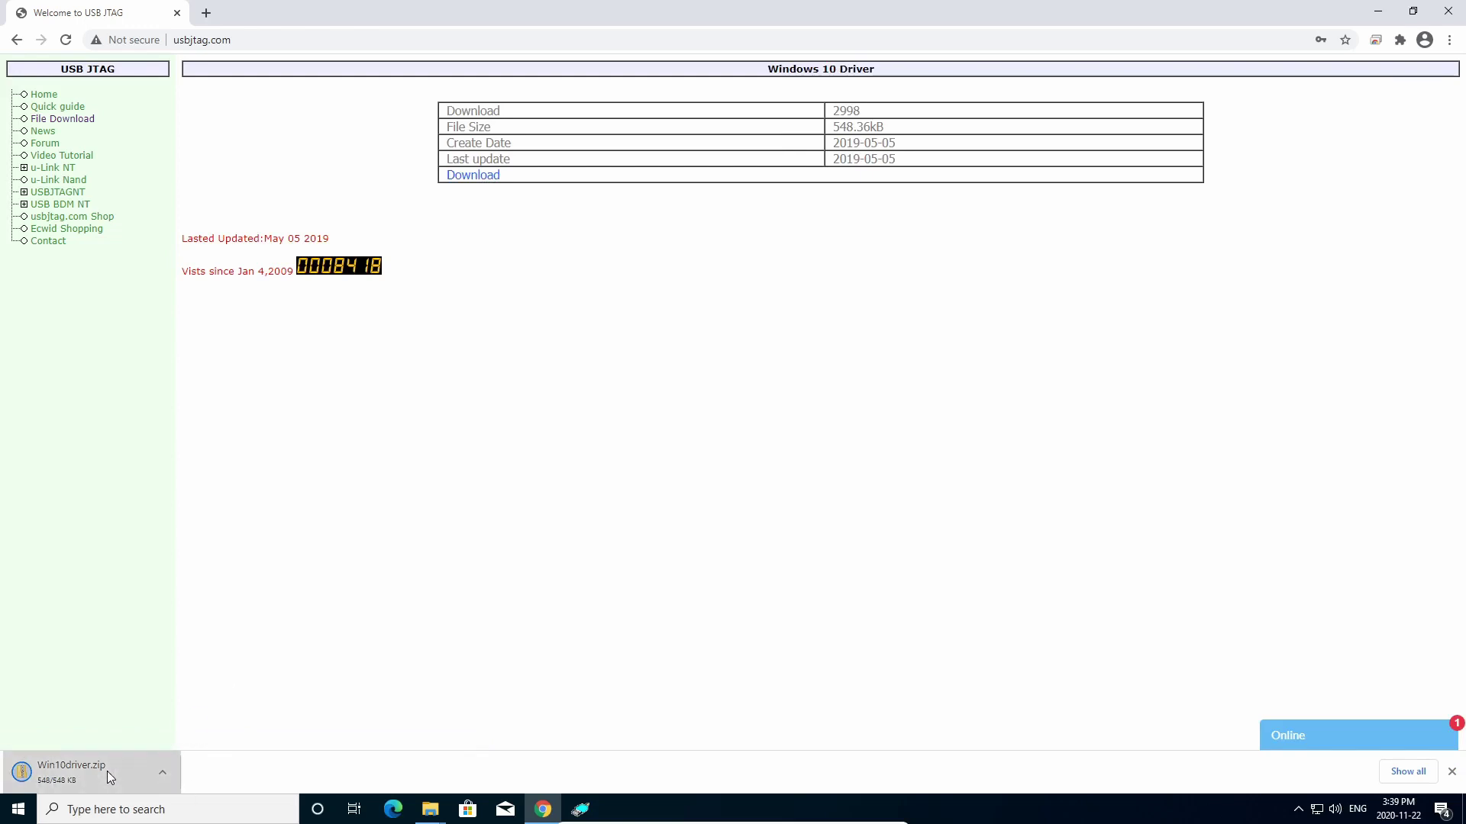
# Extract the Win10 folder from Win10driver.zip into Downloads and open it
pyautogui.click(107, 771)
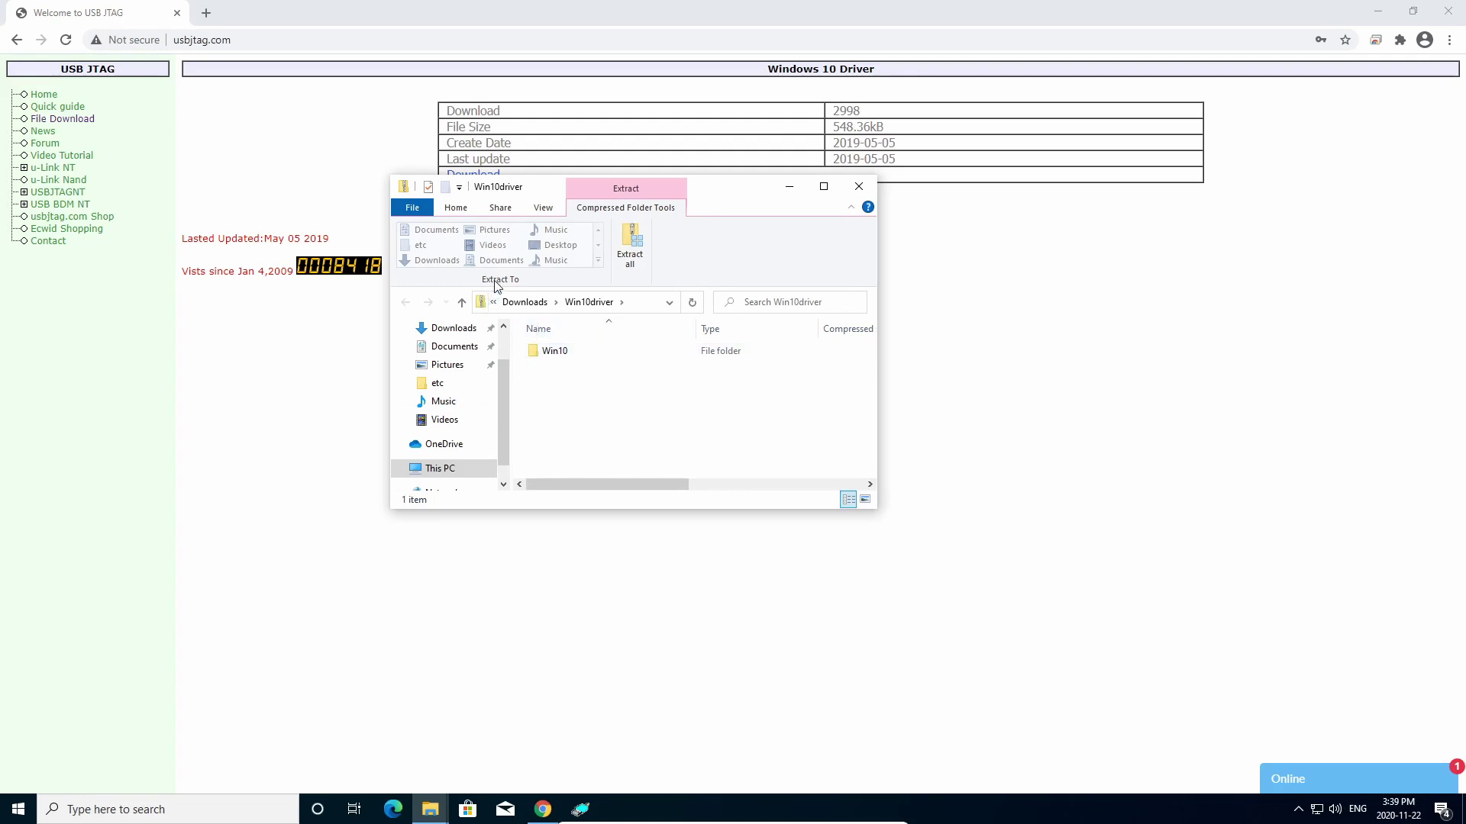
pyautogui.click(551, 356)
pyautogui.moveTo(550, 359); pyautogui.dragTo(470, 351)
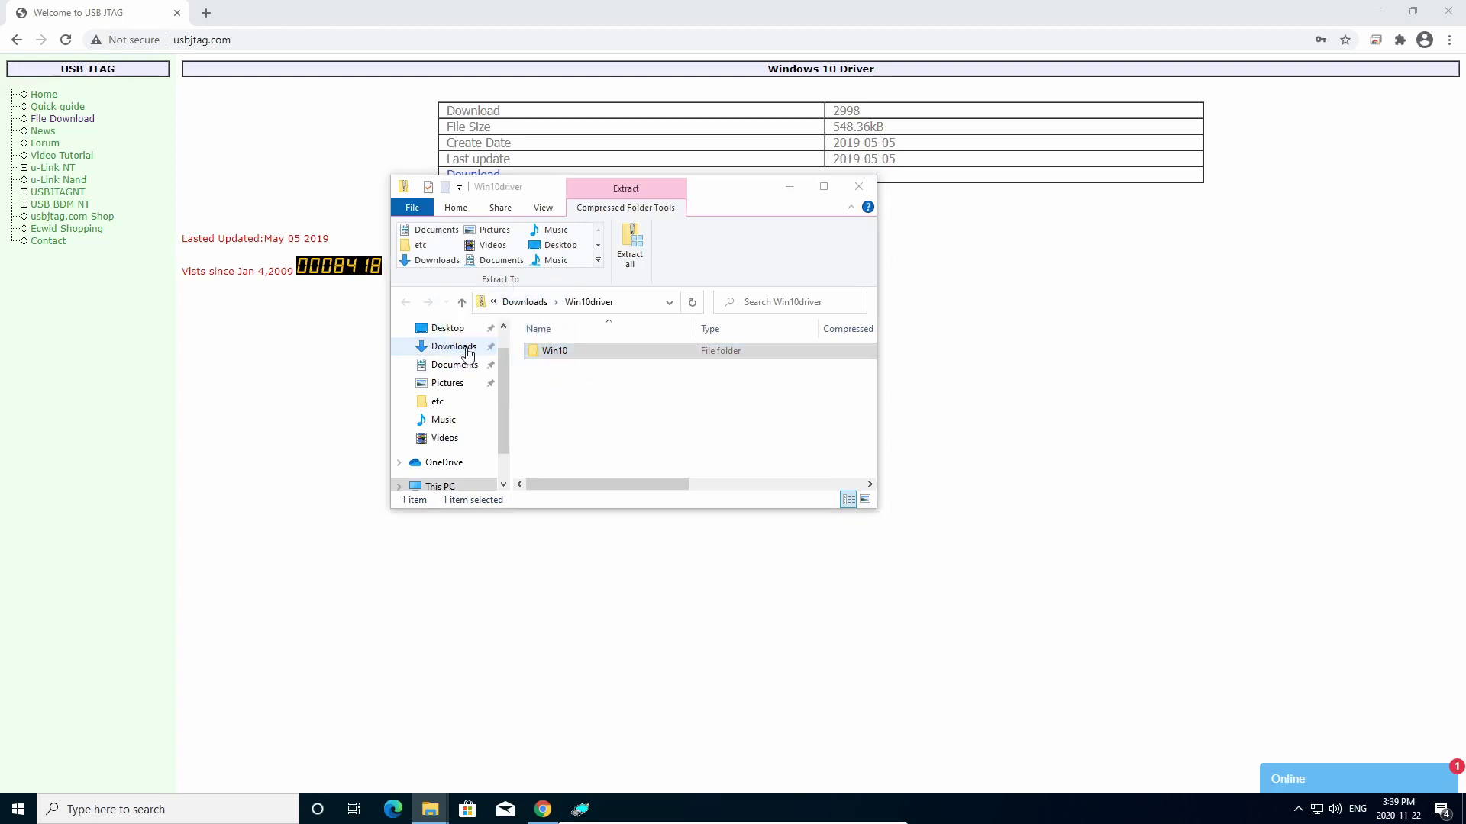
pyautogui.click(468, 350)
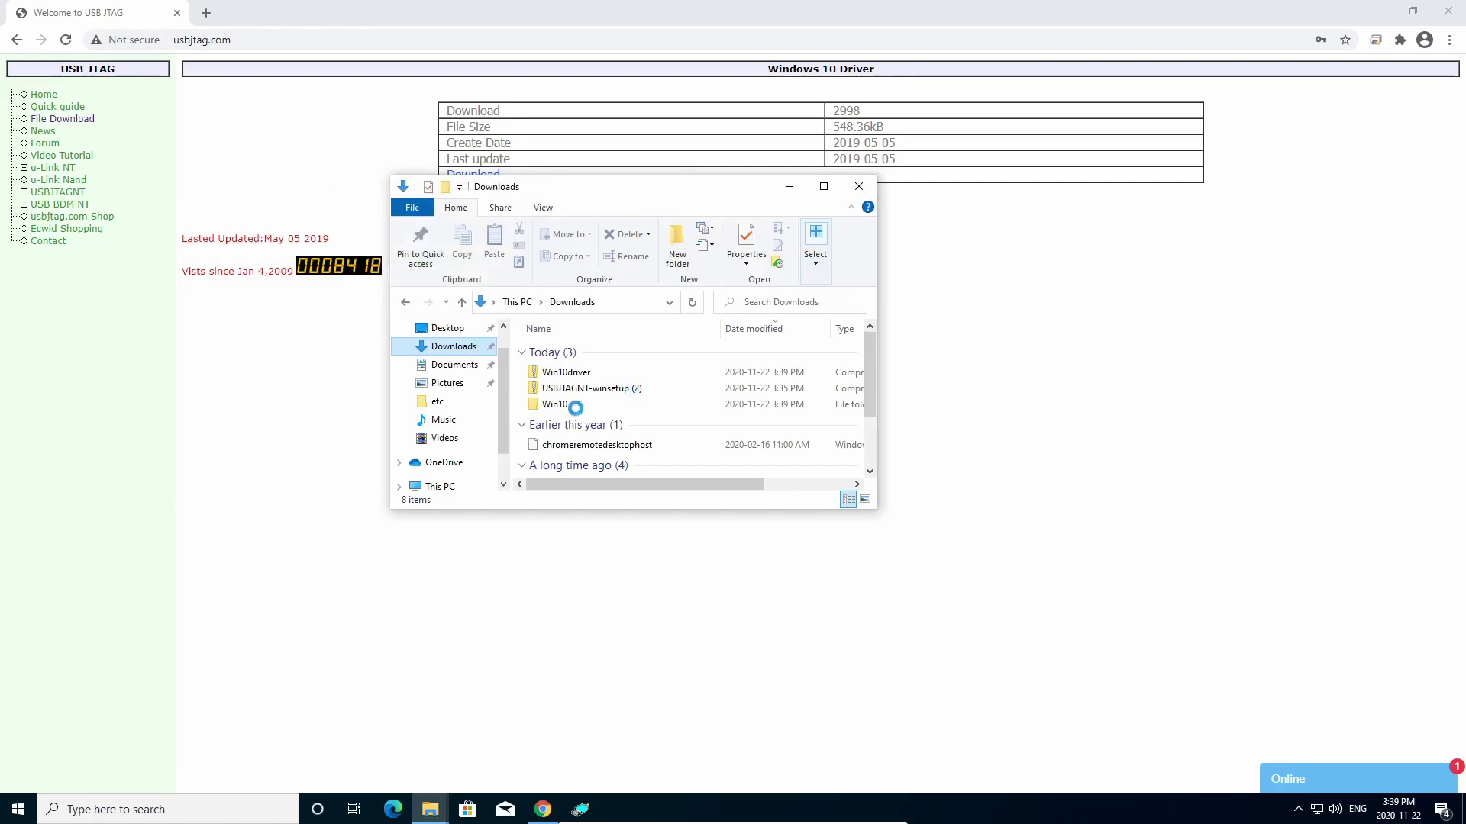
pyautogui.click(563, 405)
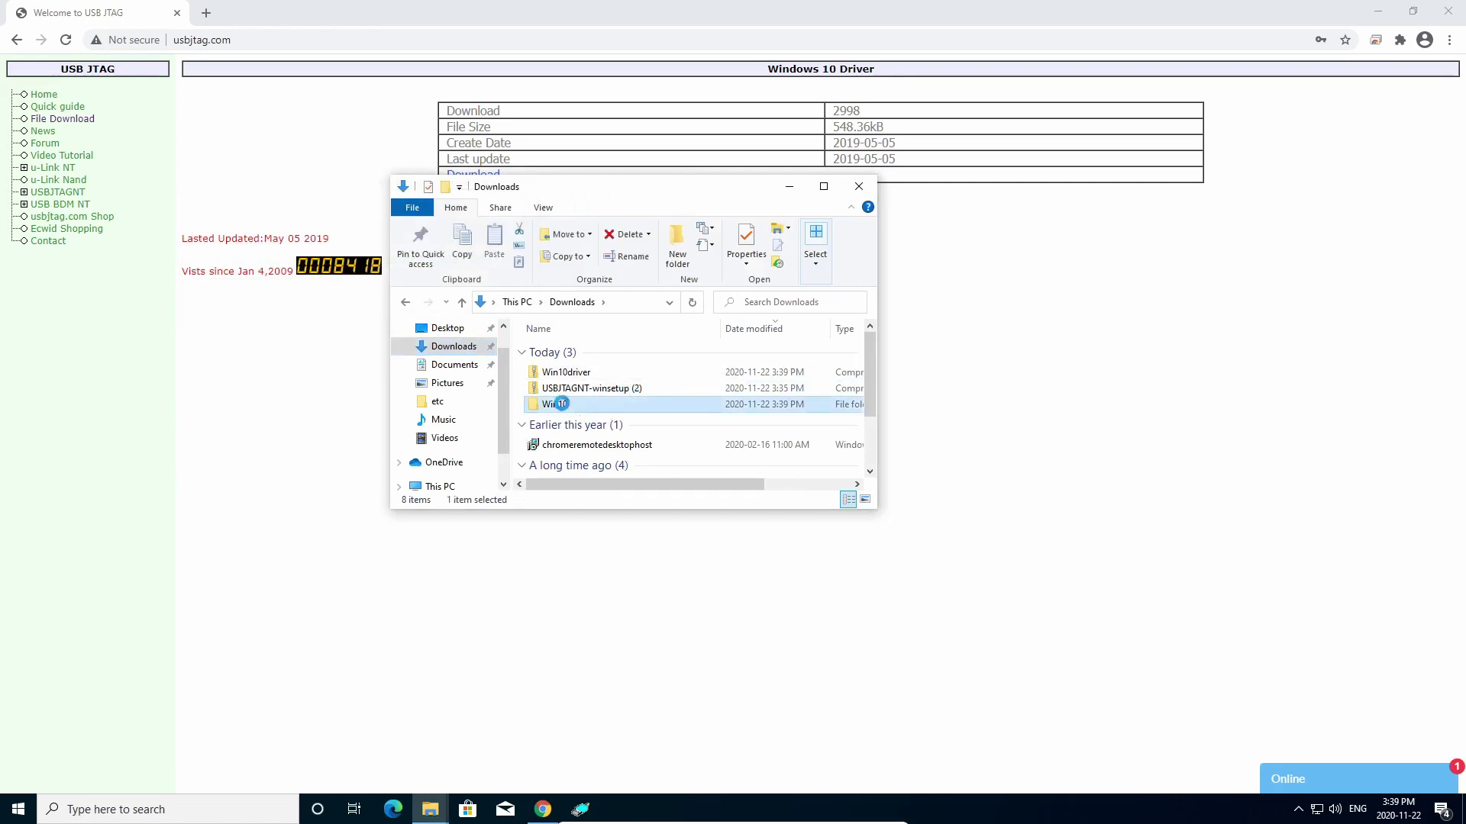
pyautogui.doubleClick(563, 405)
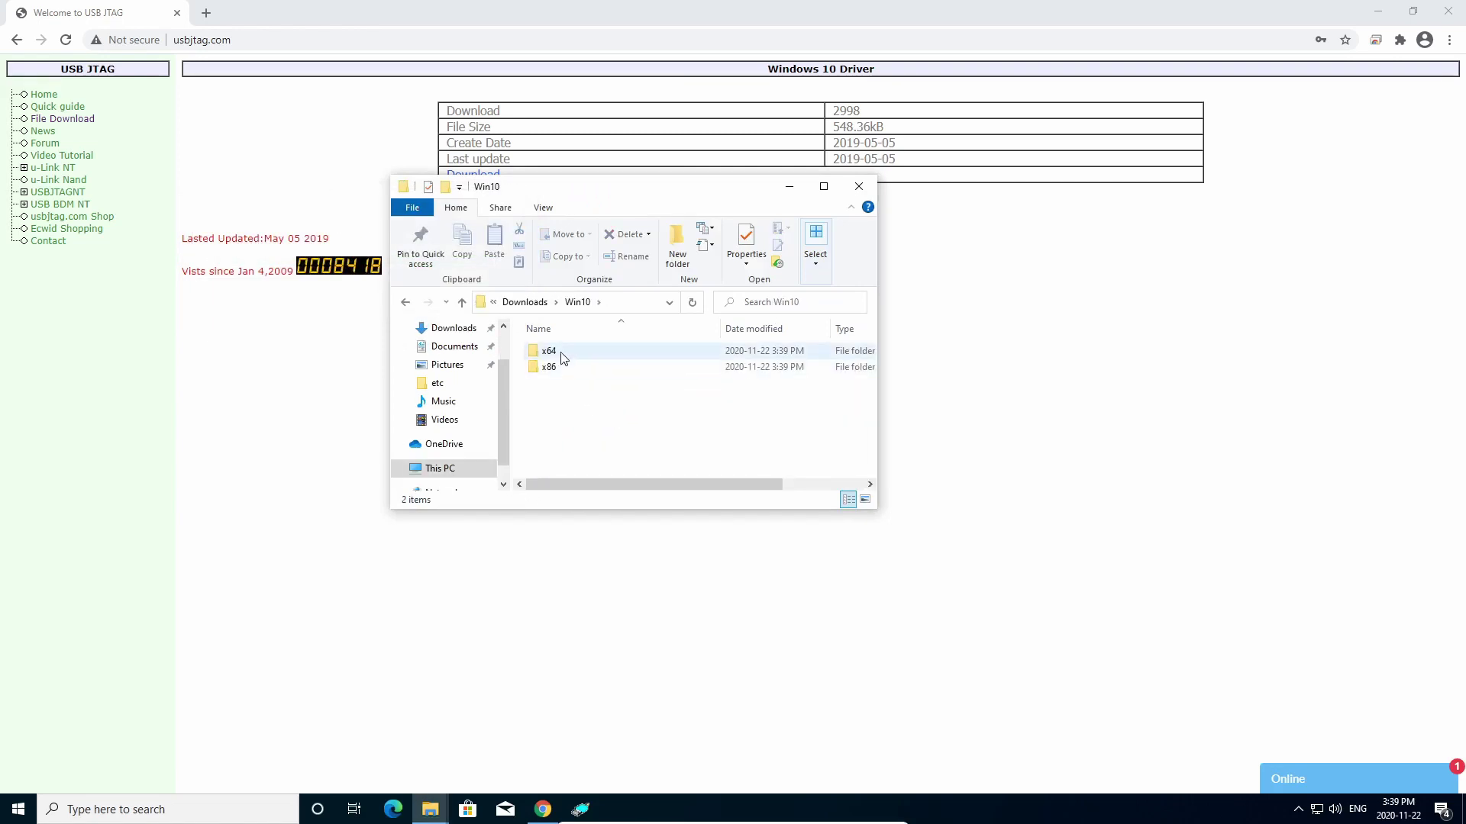
# Open Device Manager and scan for hardware changes
pyautogui.click(789, 186)
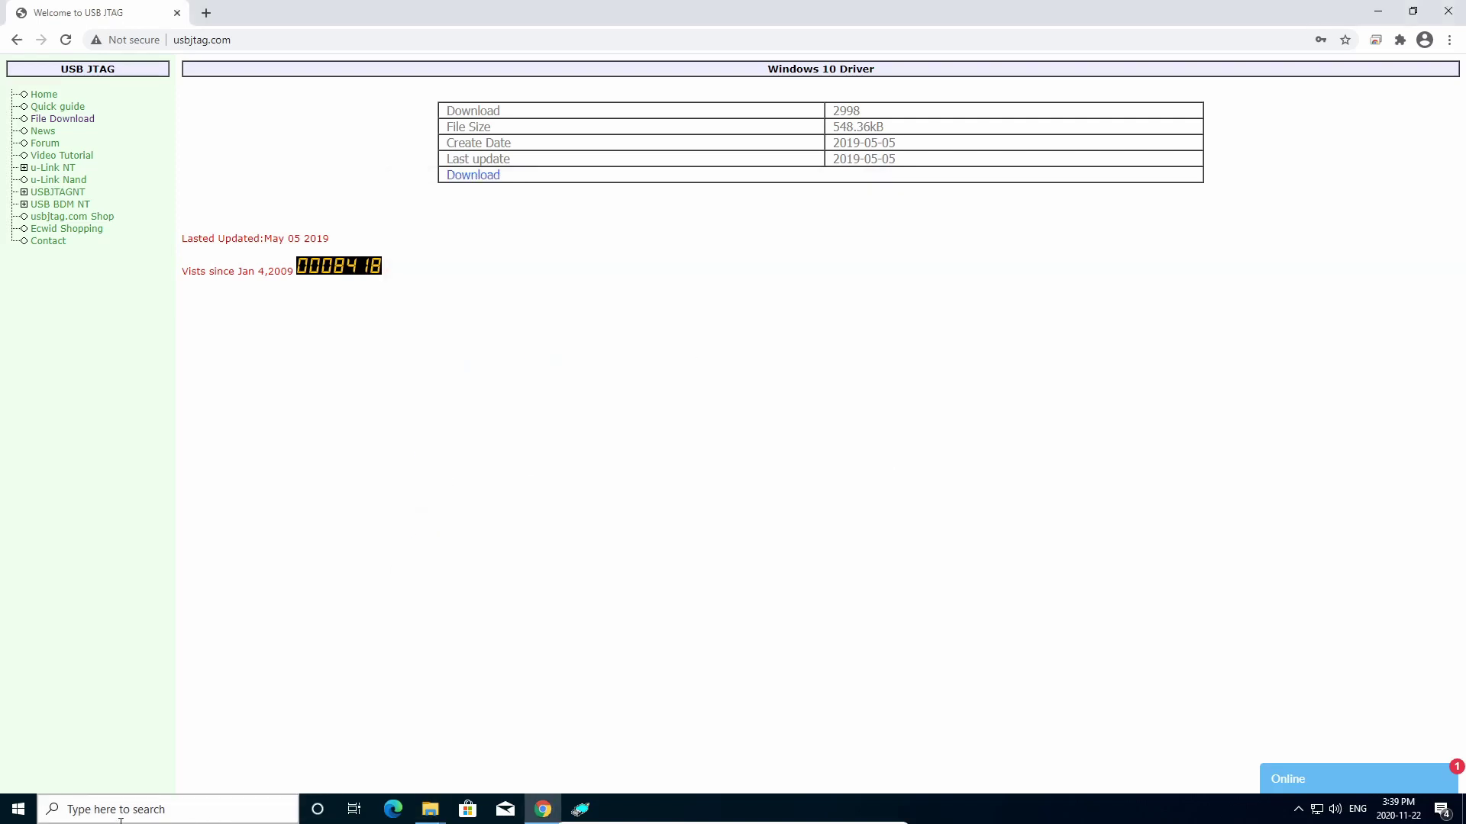
pyautogui.click(120, 808)
pyautogui.write('d')
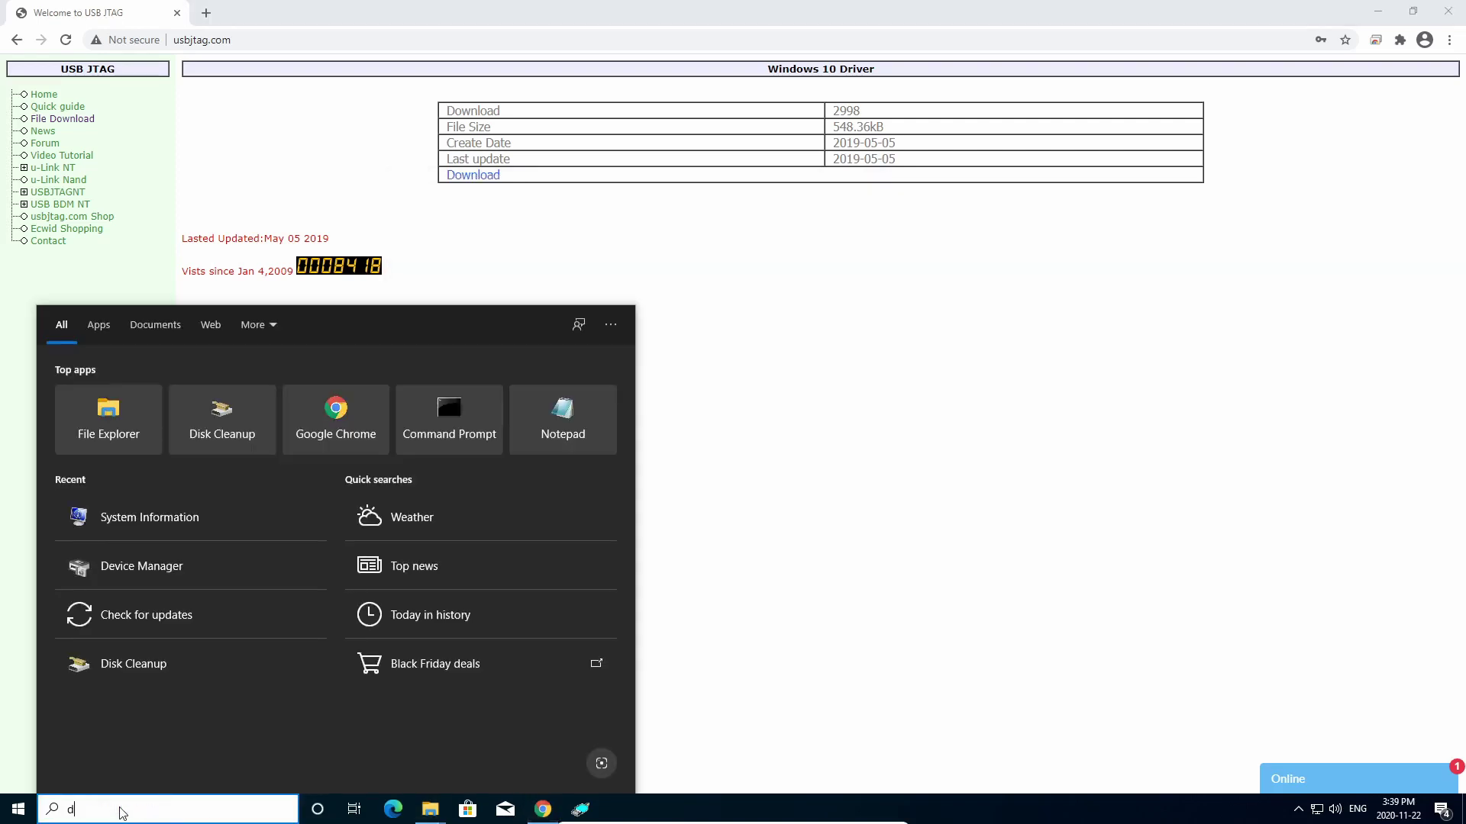
pyautogui.write('evice Manager')
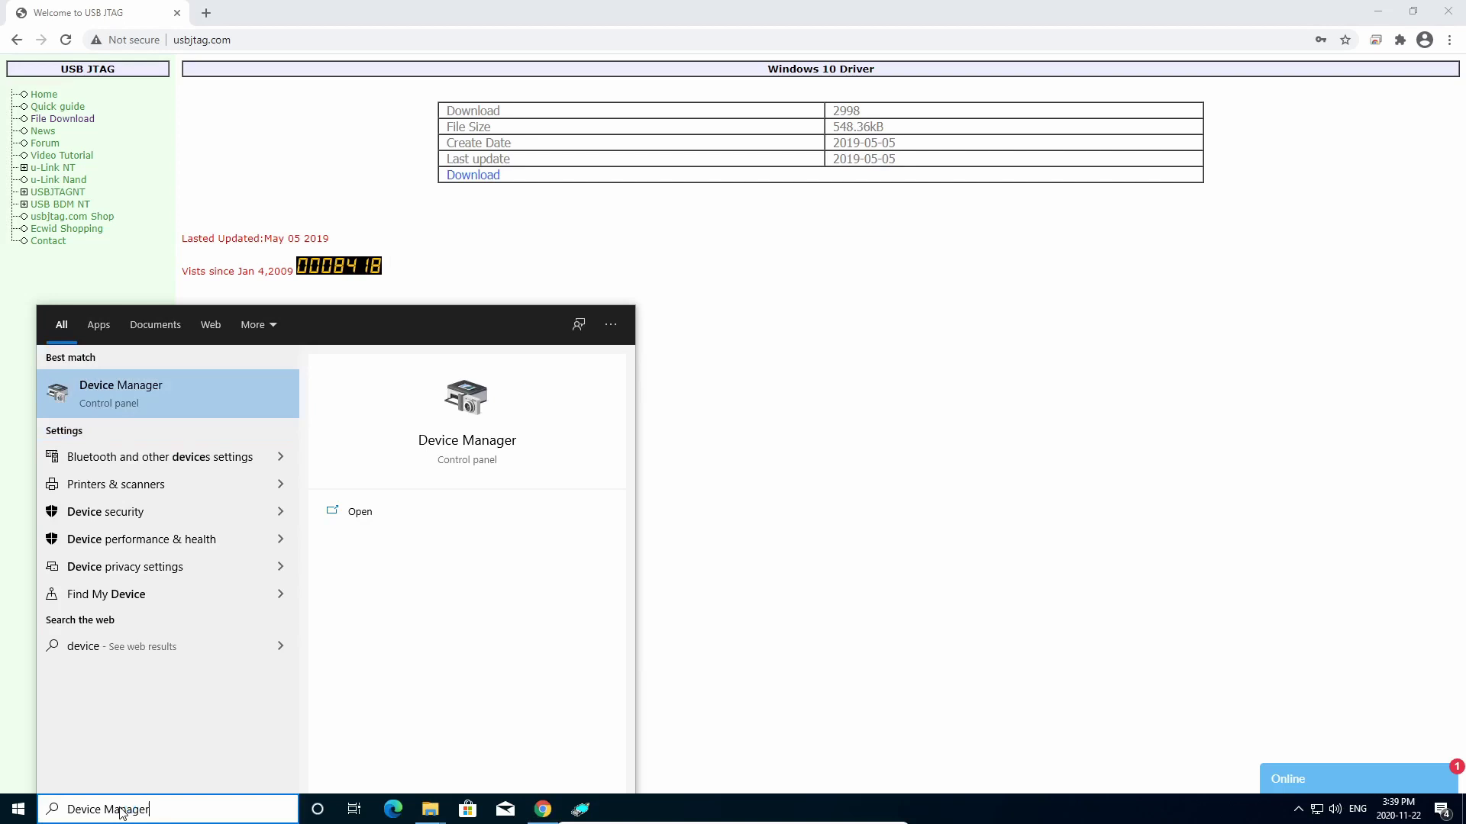
pyautogui.press('Return')
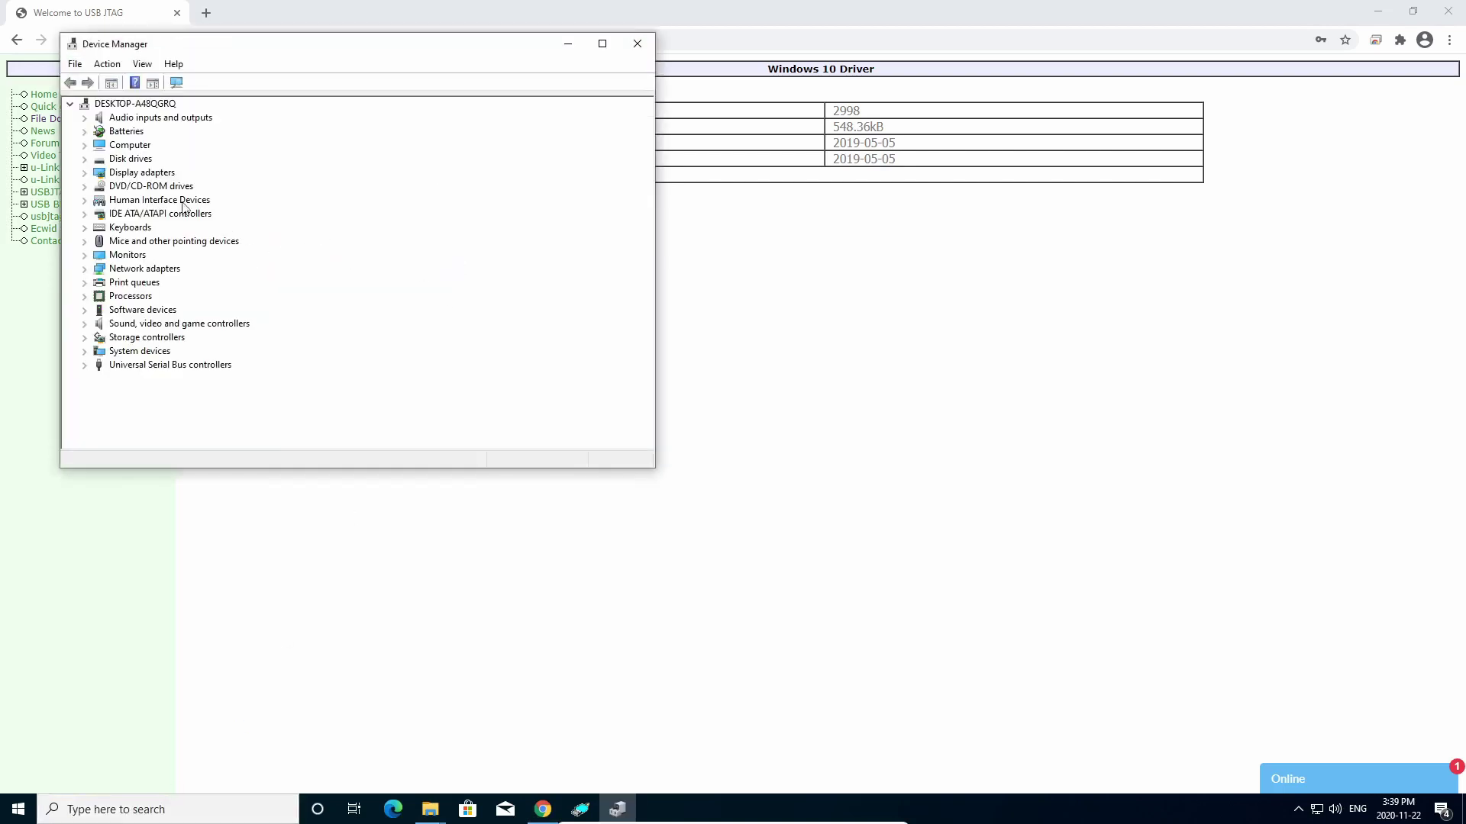
pyautogui.click(85, 365)
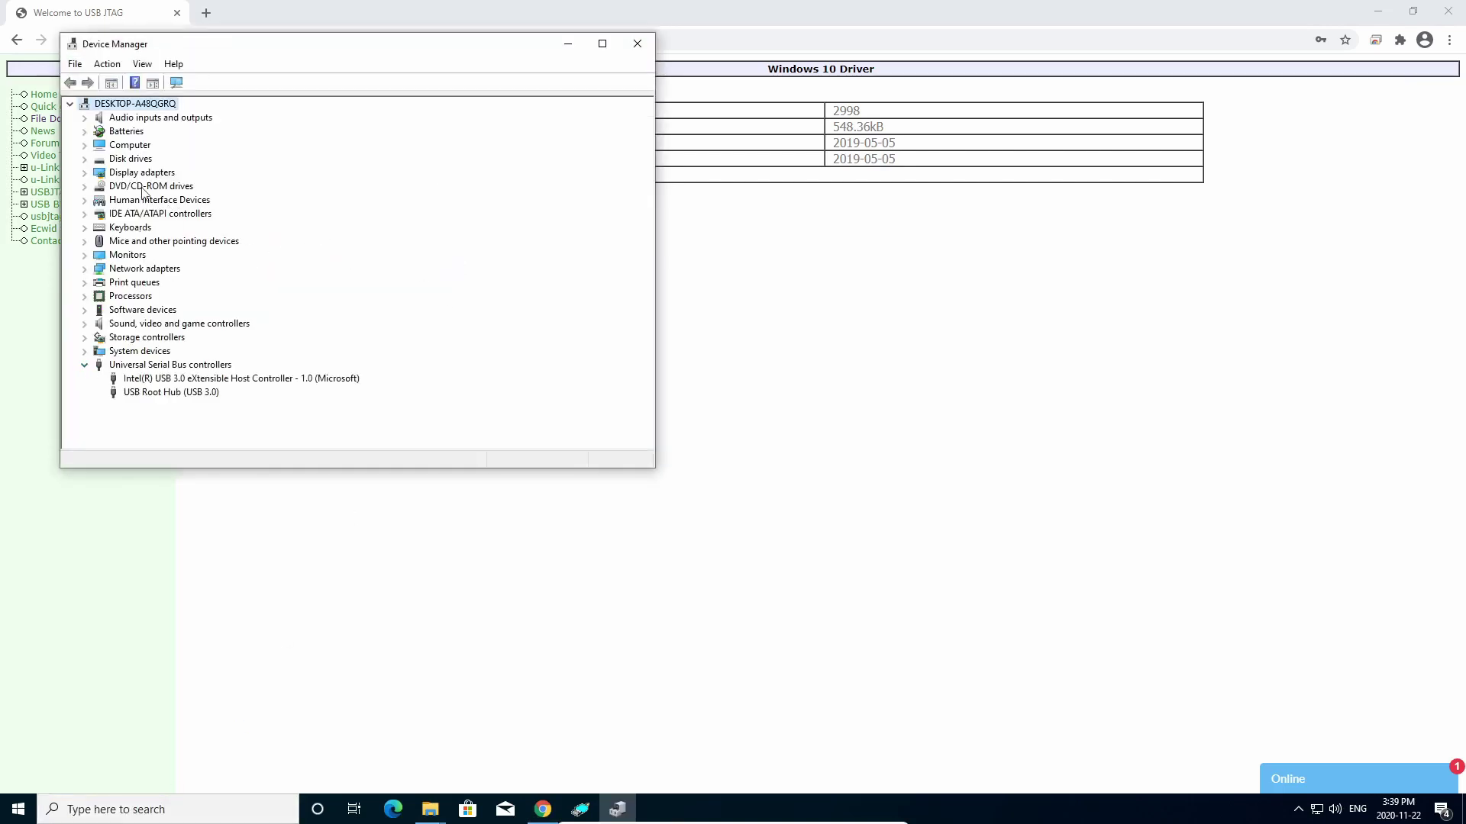
pyautogui.click(112, 67)
pyautogui.click(124, 81)
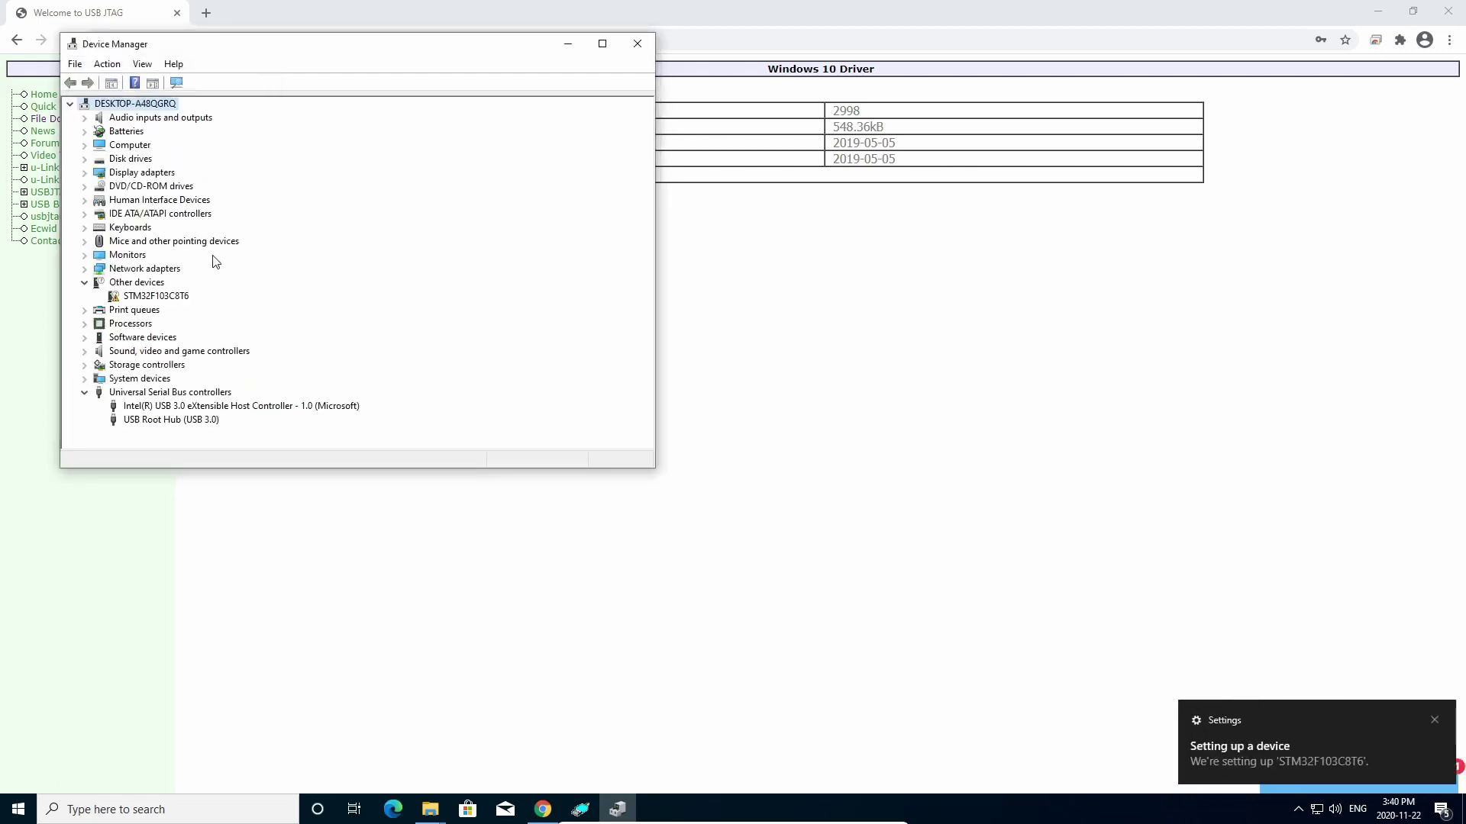
# Start Update driver on the STM32F103C8T6 device under Other devices
pyautogui.click(148, 298)
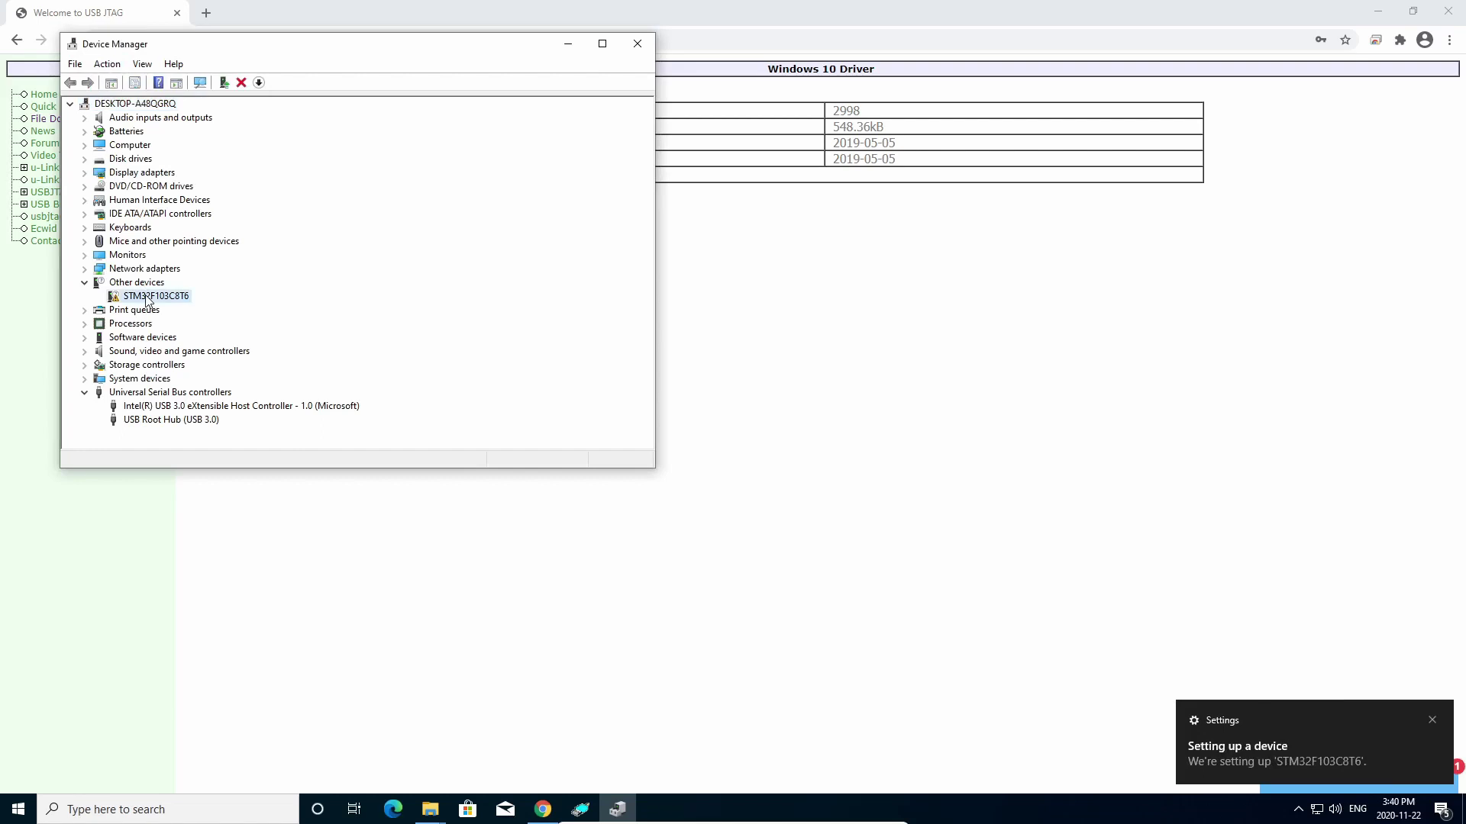
pyautogui.rightClick(145, 296)
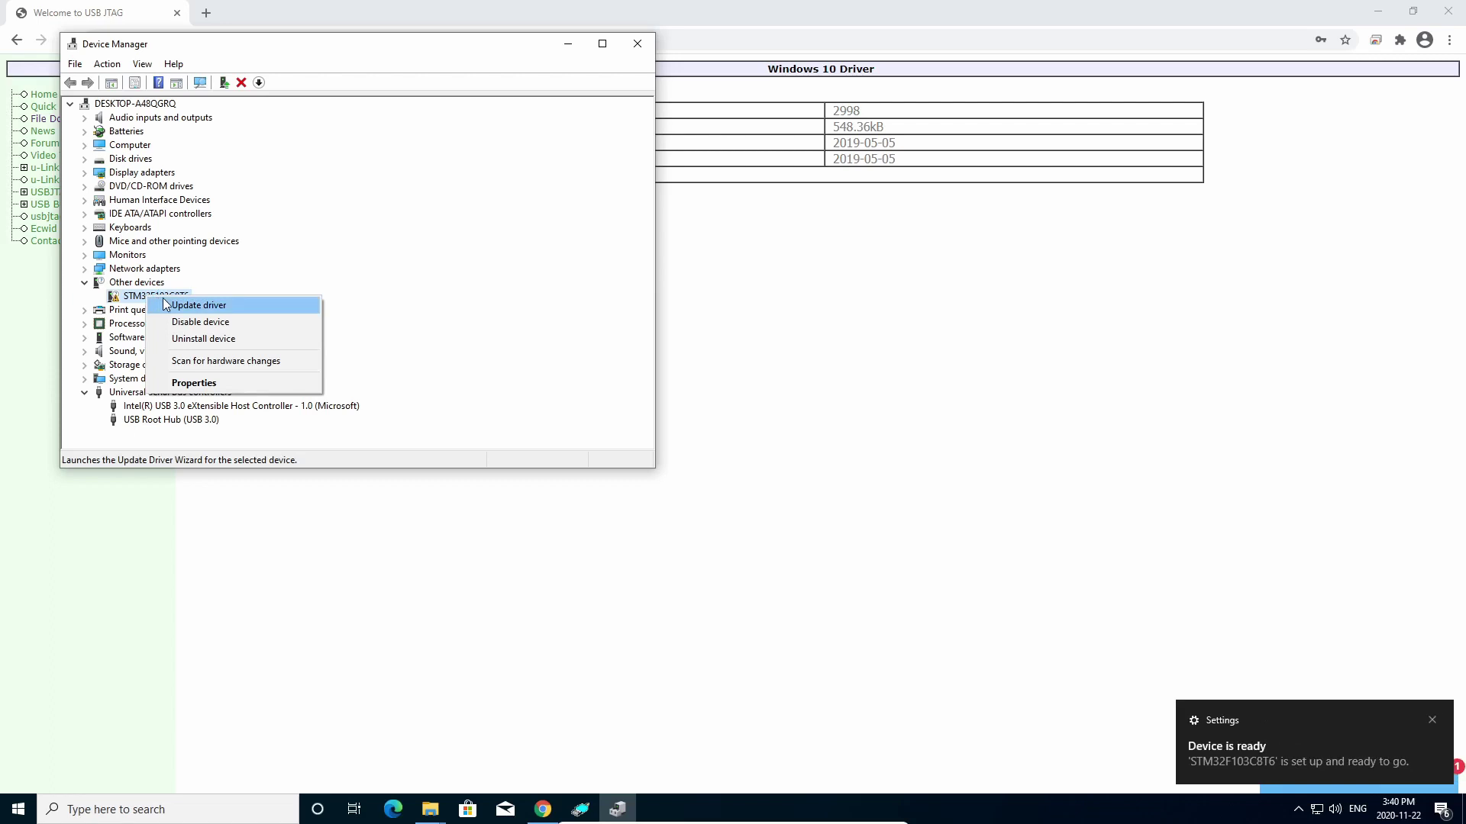
pyautogui.click(167, 305)
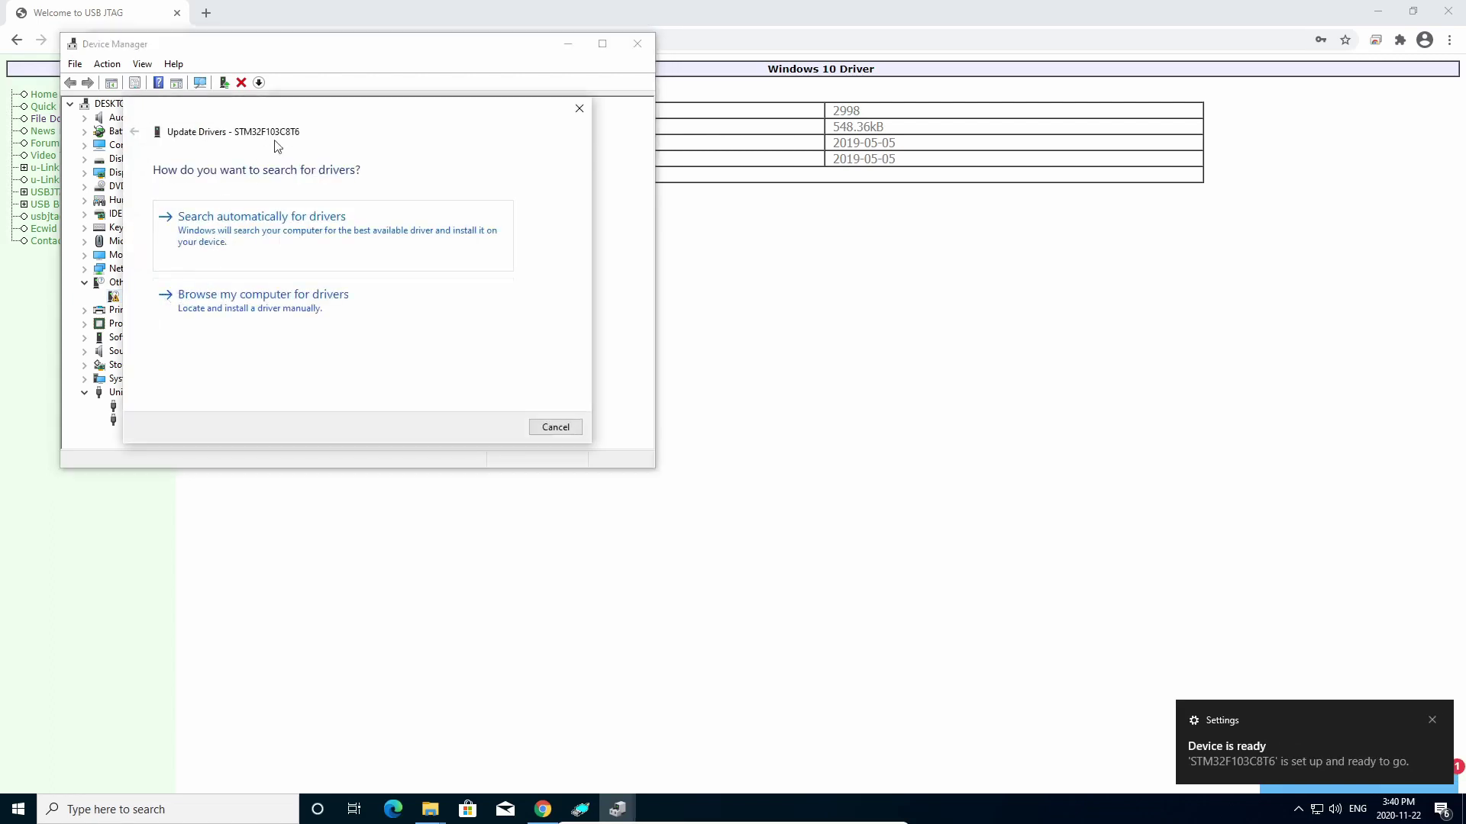
# Browse to Downloads\Win10 as the driver location and install the Windows 10 driver
pyautogui.click(231, 299)
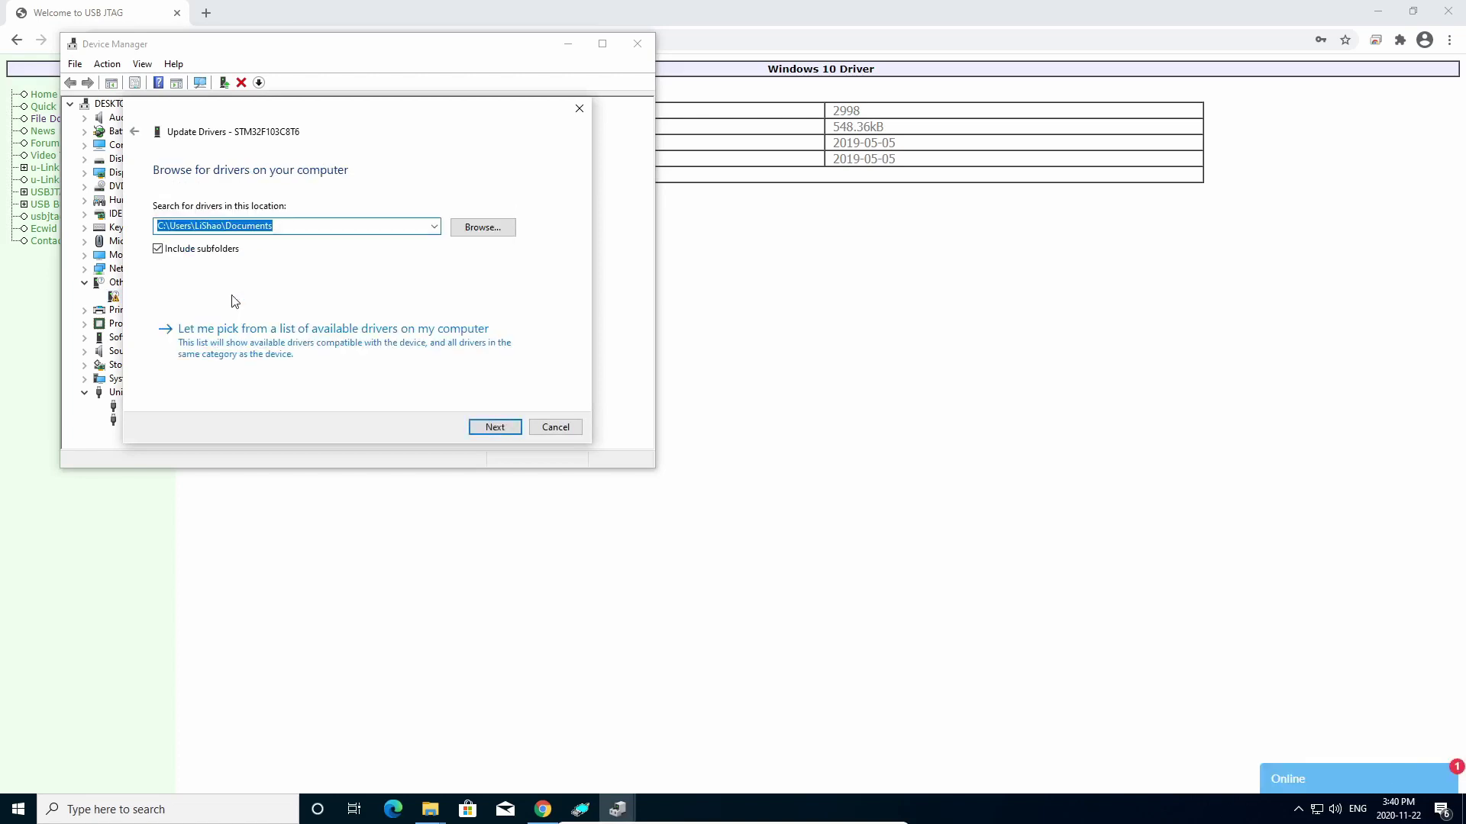
pyautogui.click(472, 225)
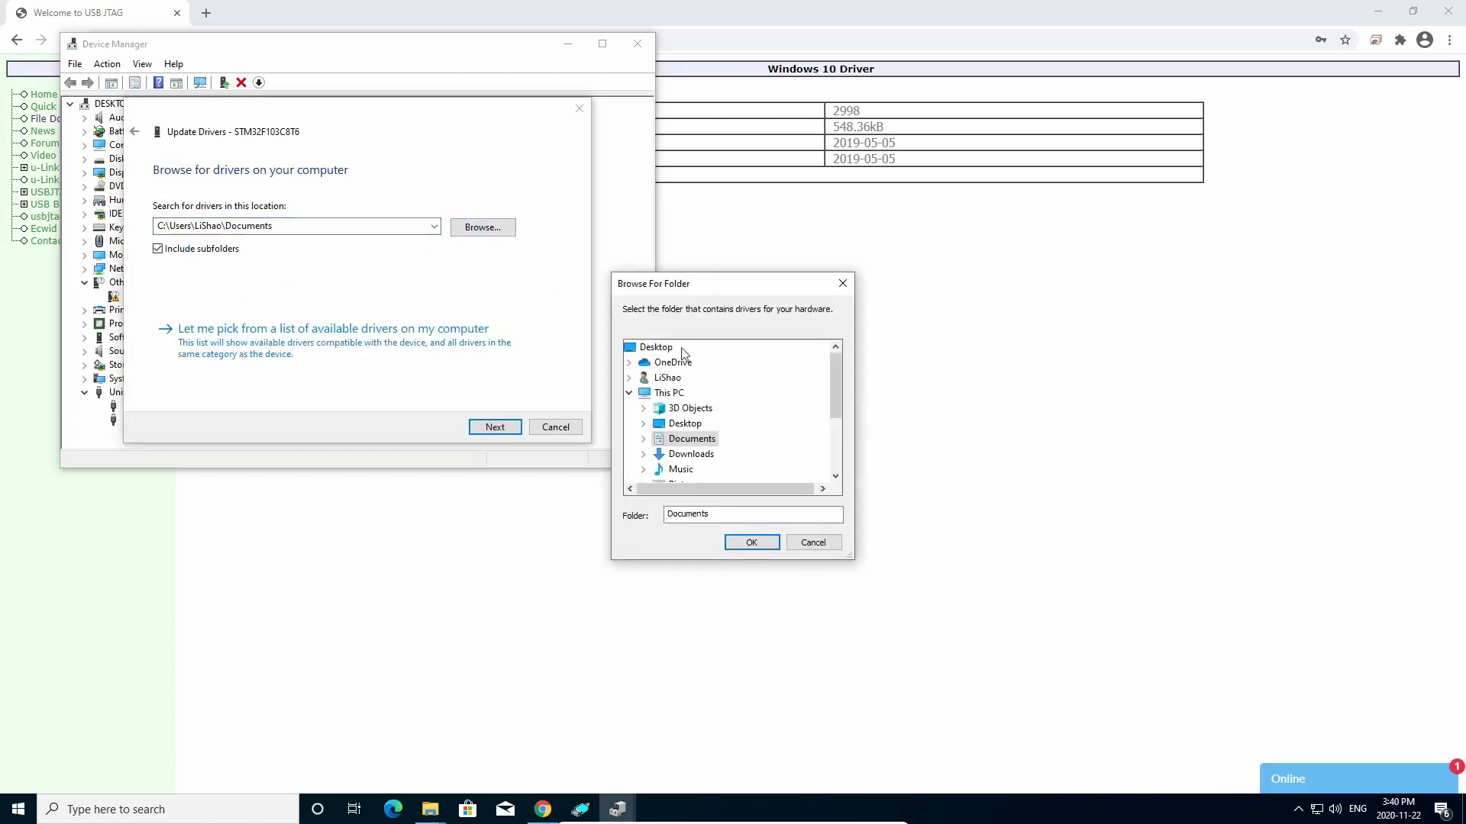
pyautogui.scroll(-2, 689, 382)
pyautogui.click(644, 363)
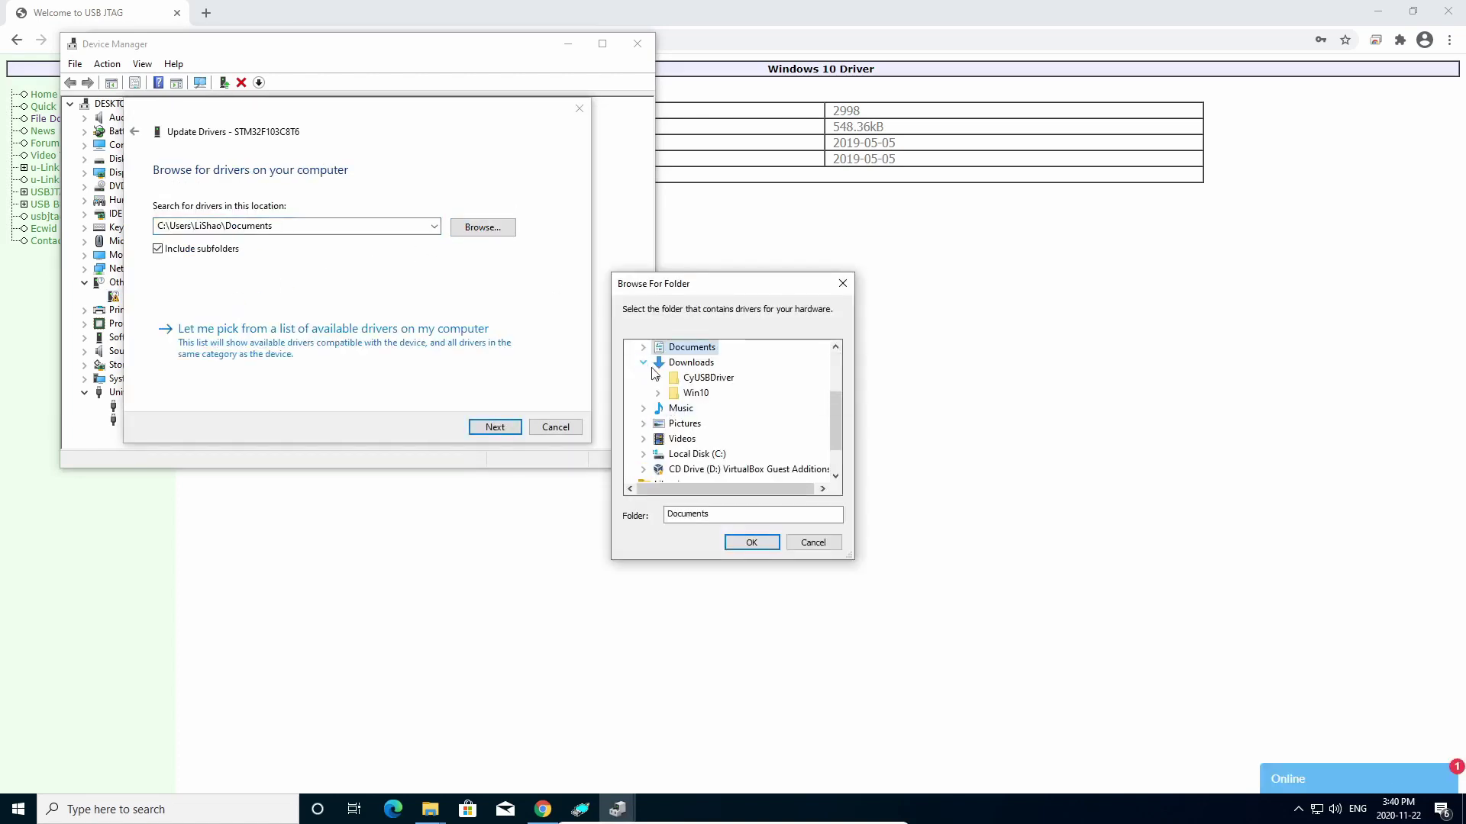
pyautogui.doubleClick(696, 393)
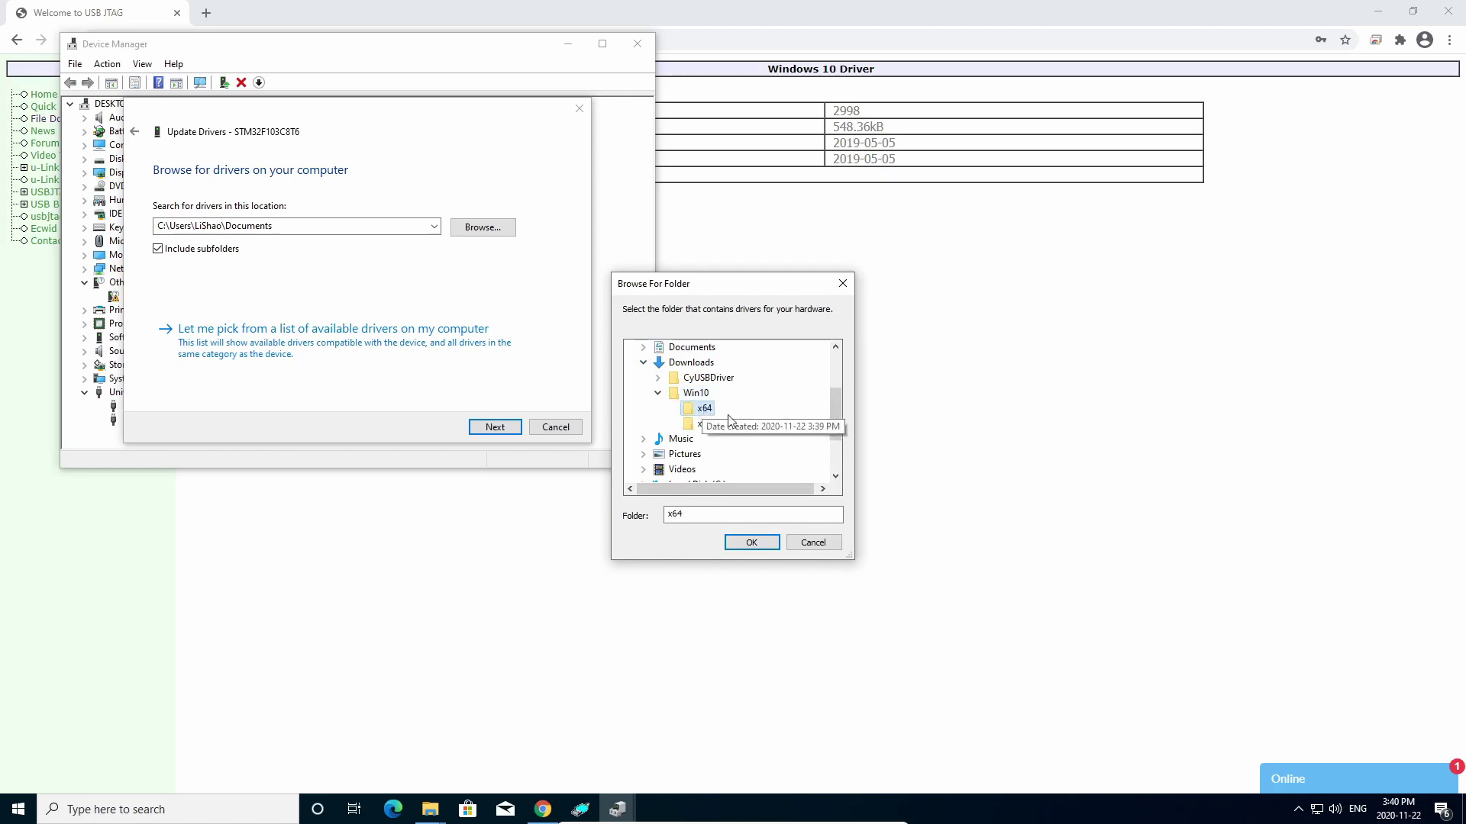
pyautogui.click(701, 406)
pyautogui.click(699, 394)
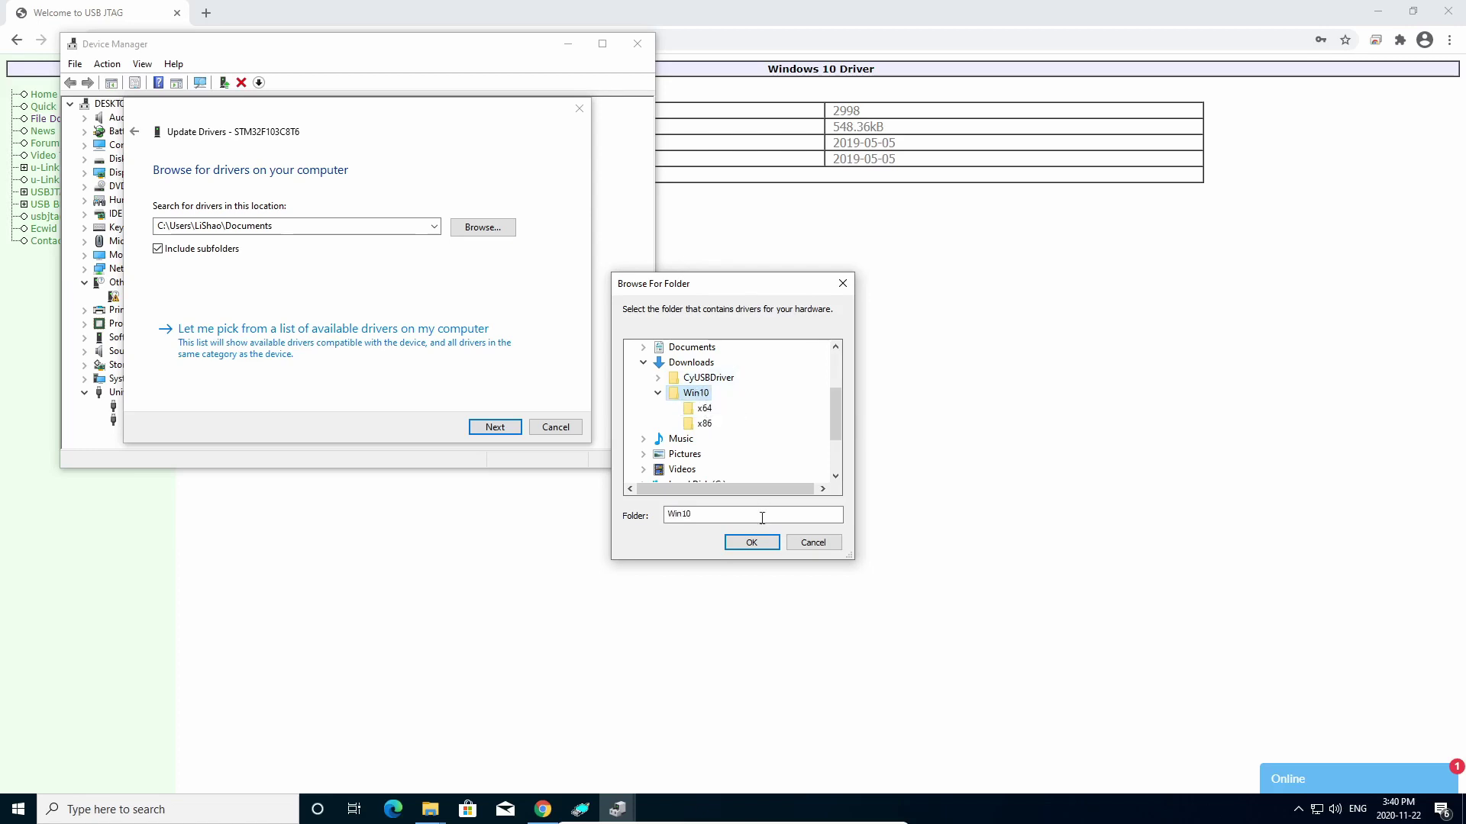
pyautogui.click(751, 542)
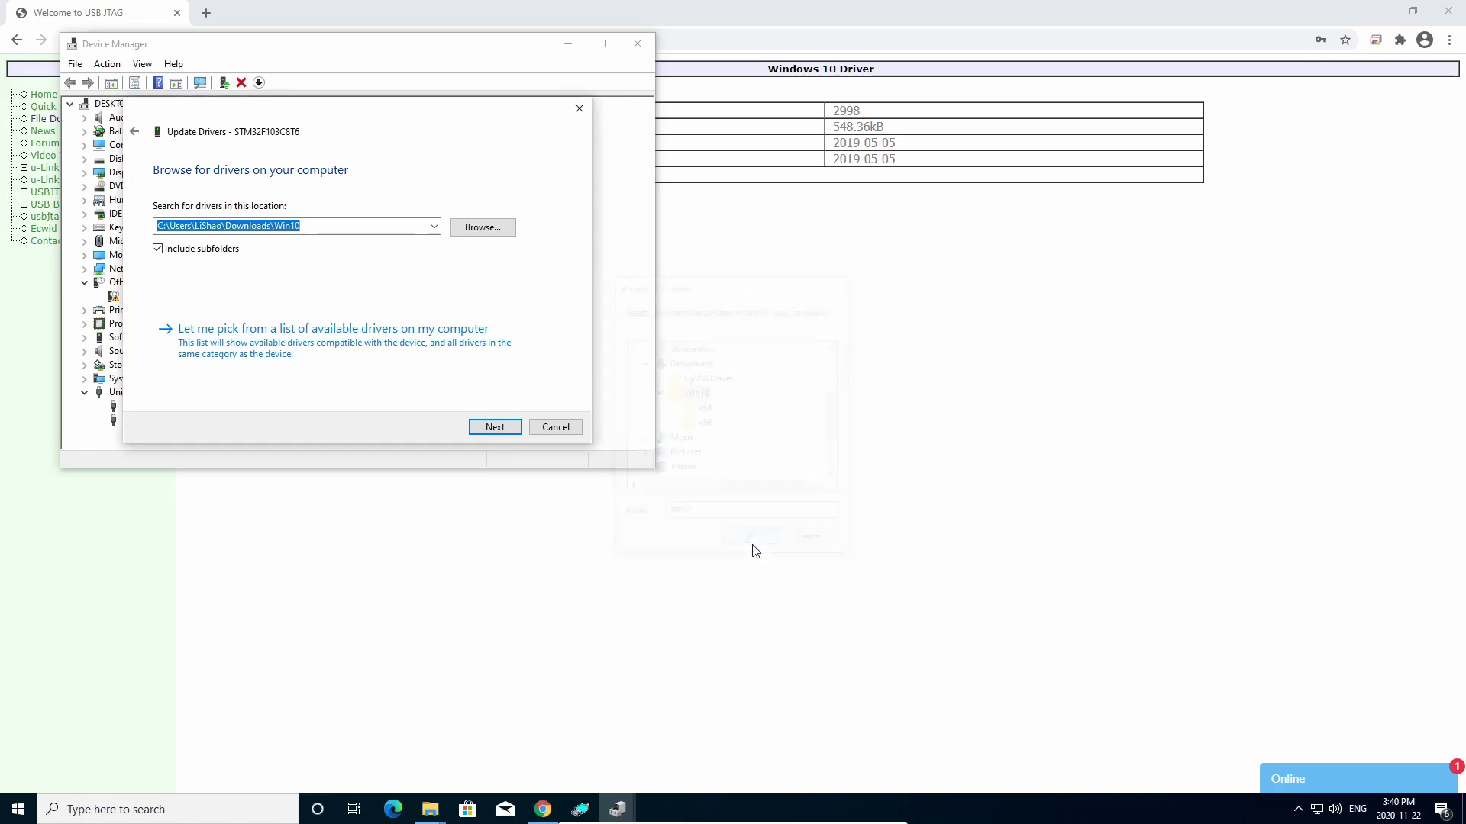
pyautogui.click(496, 428)
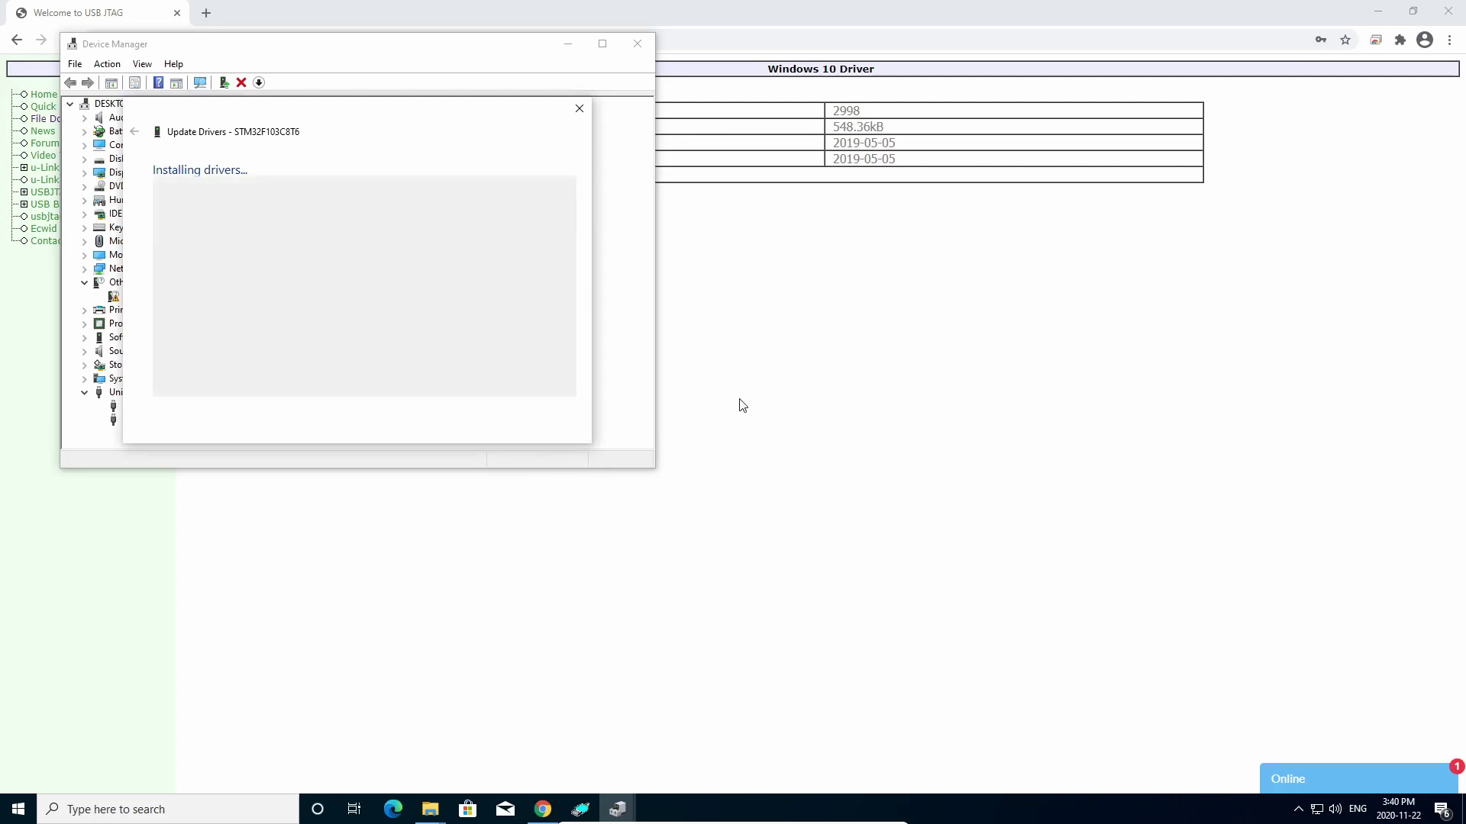
pyautogui.click(561, 428)
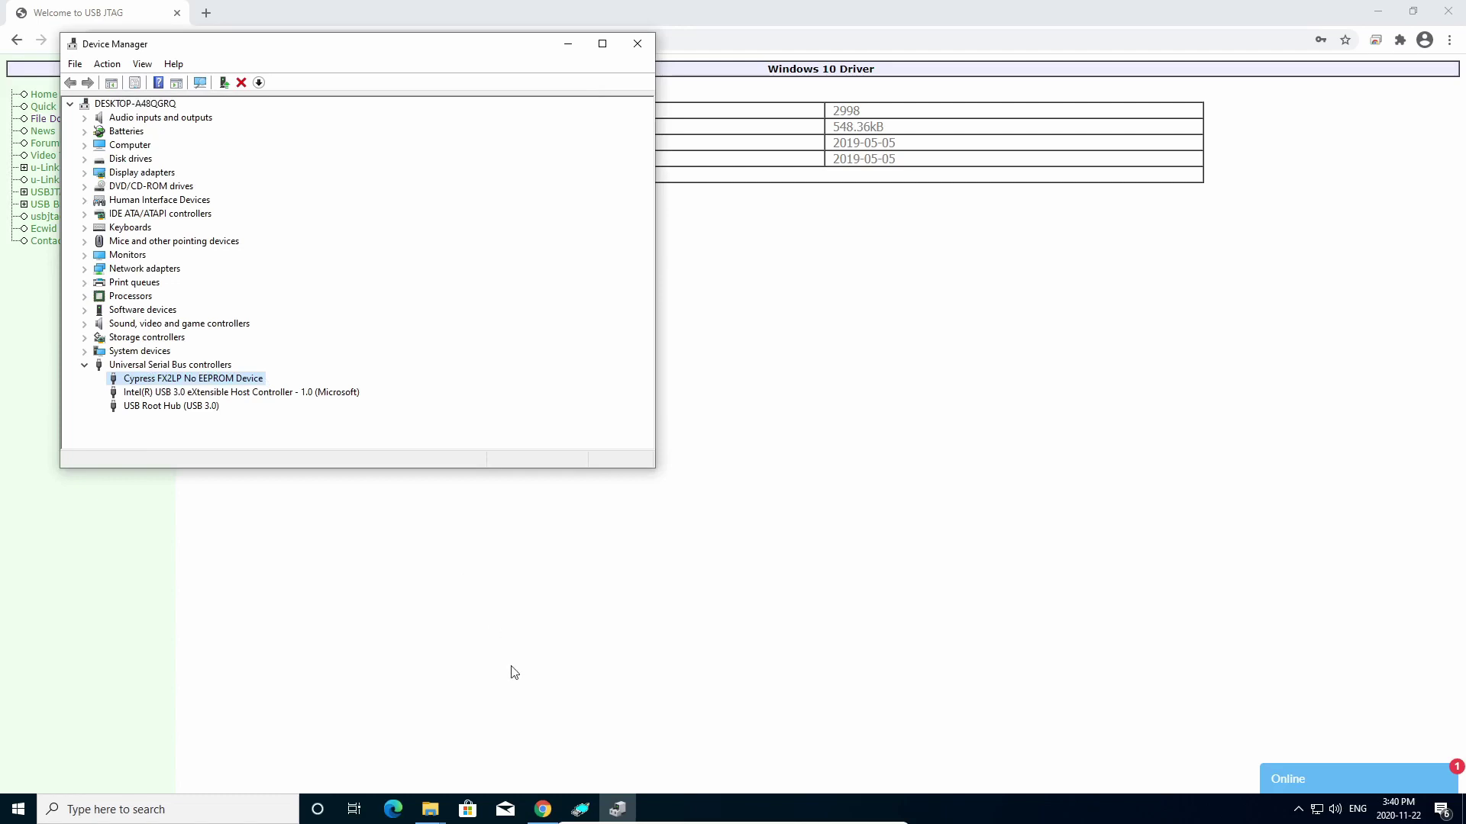
# Activate u-Link NT 1.17 online, then exit the program via File > Exit
pyautogui.click(580, 811)
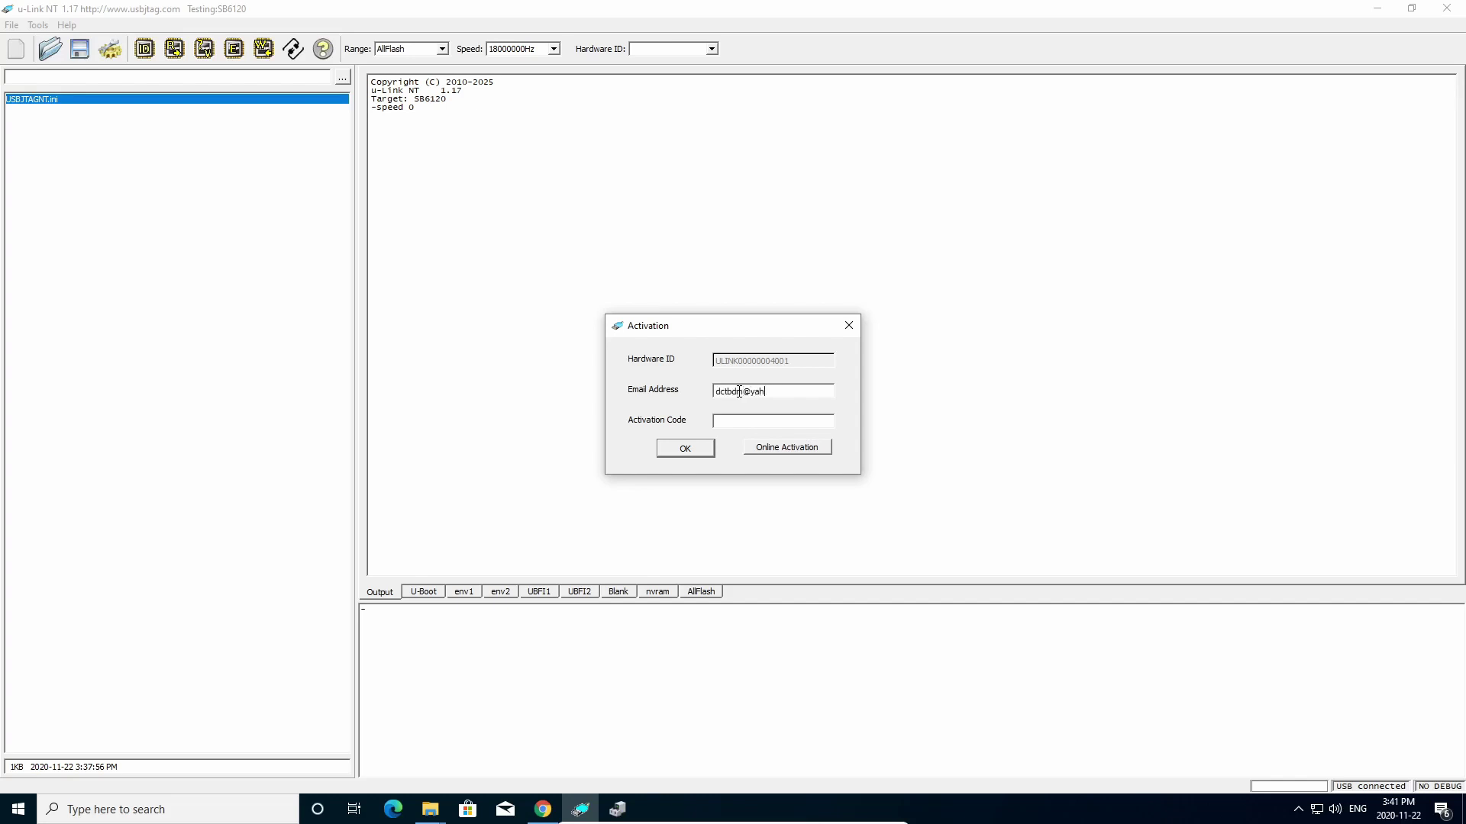
pyautogui.click(780, 445)
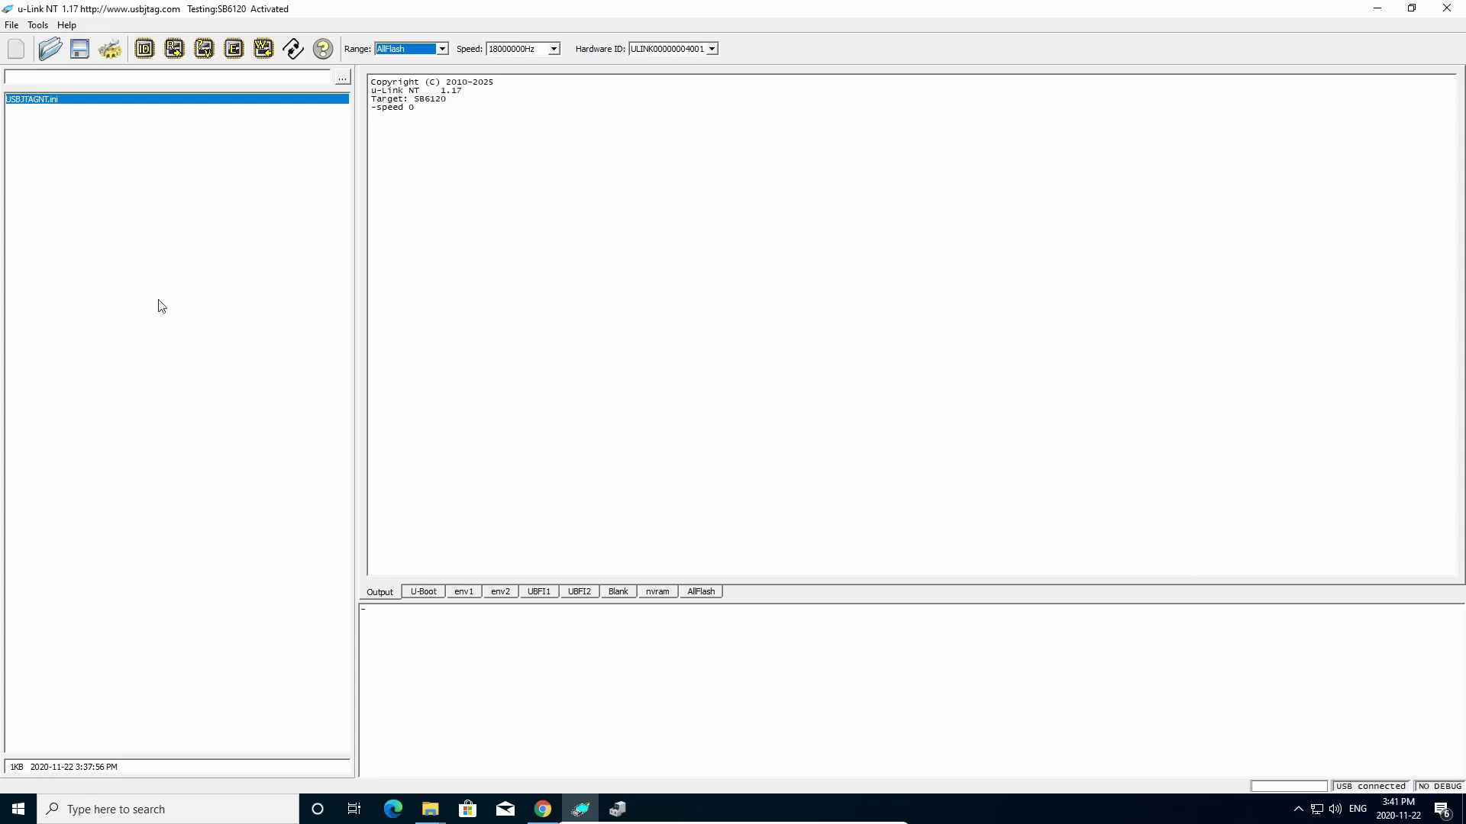
pyautogui.click(11, 27)
pyautogui.click(29, 109)
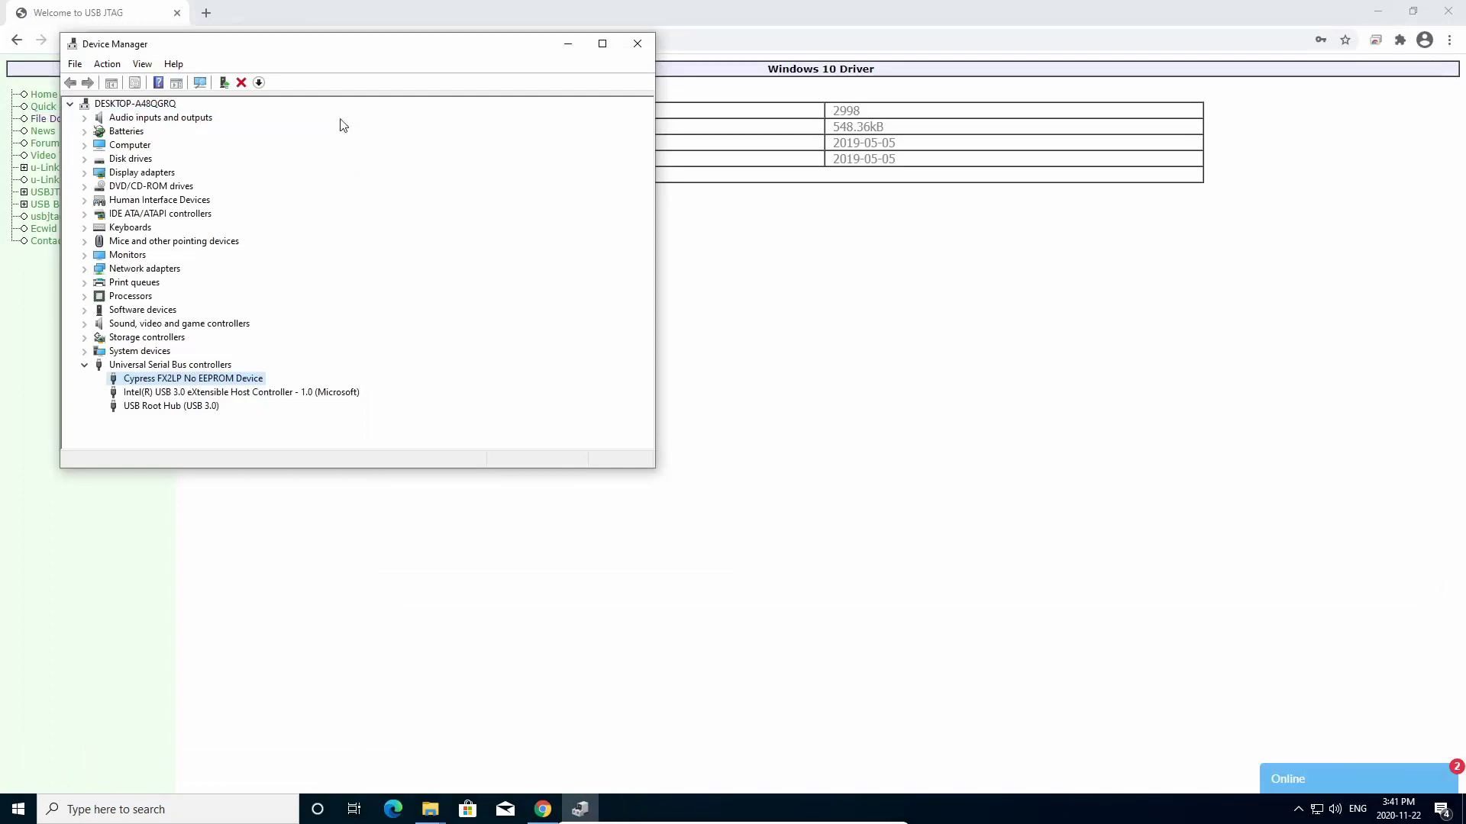
# Close Chrome, return to u-Link NT, and check the saved SB6120 activation and the 1.17 version in the About dialog
pyautogui.click(1445, 15)
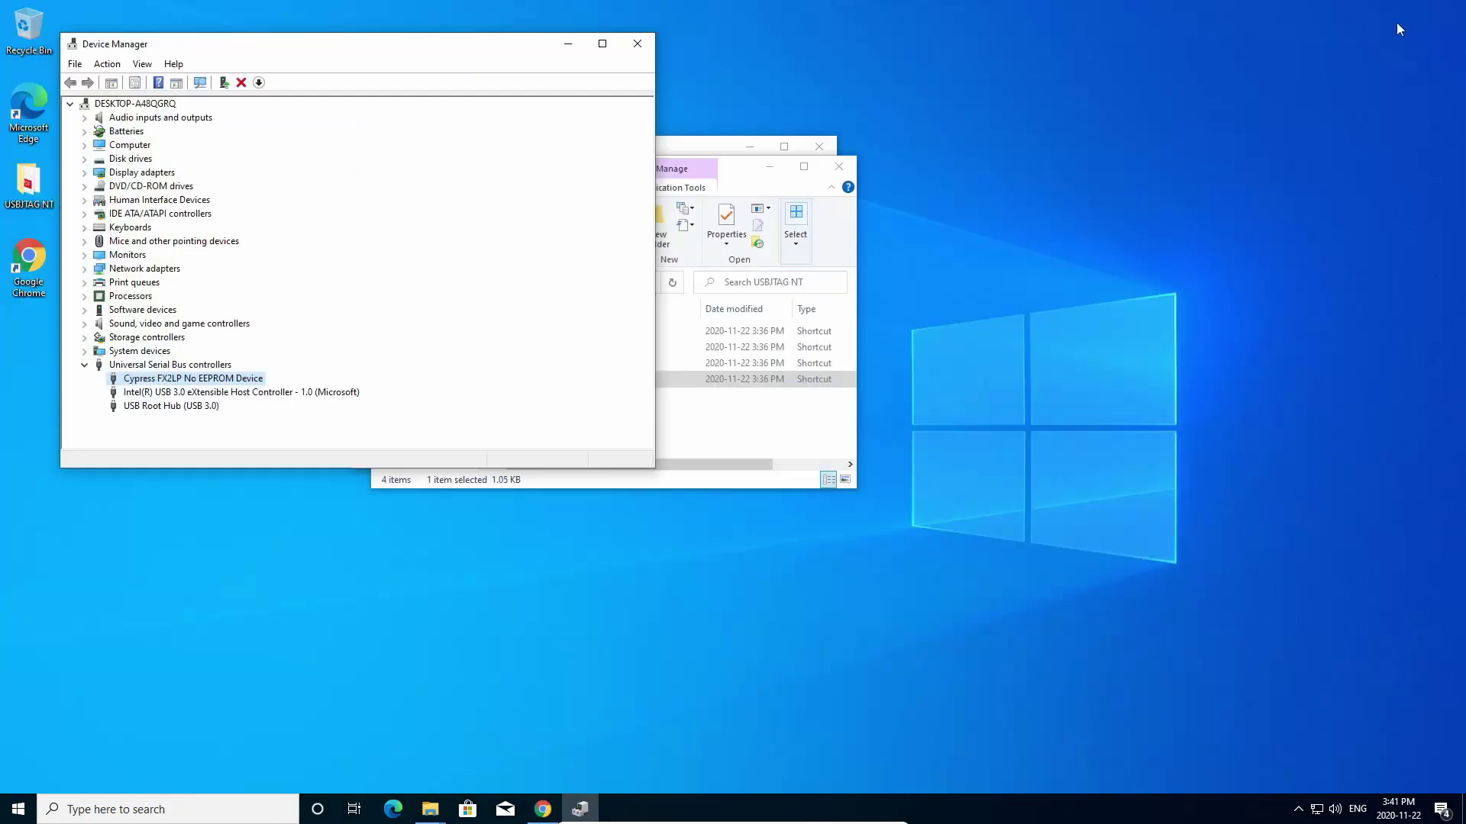
pyautogui.click(731, 173)
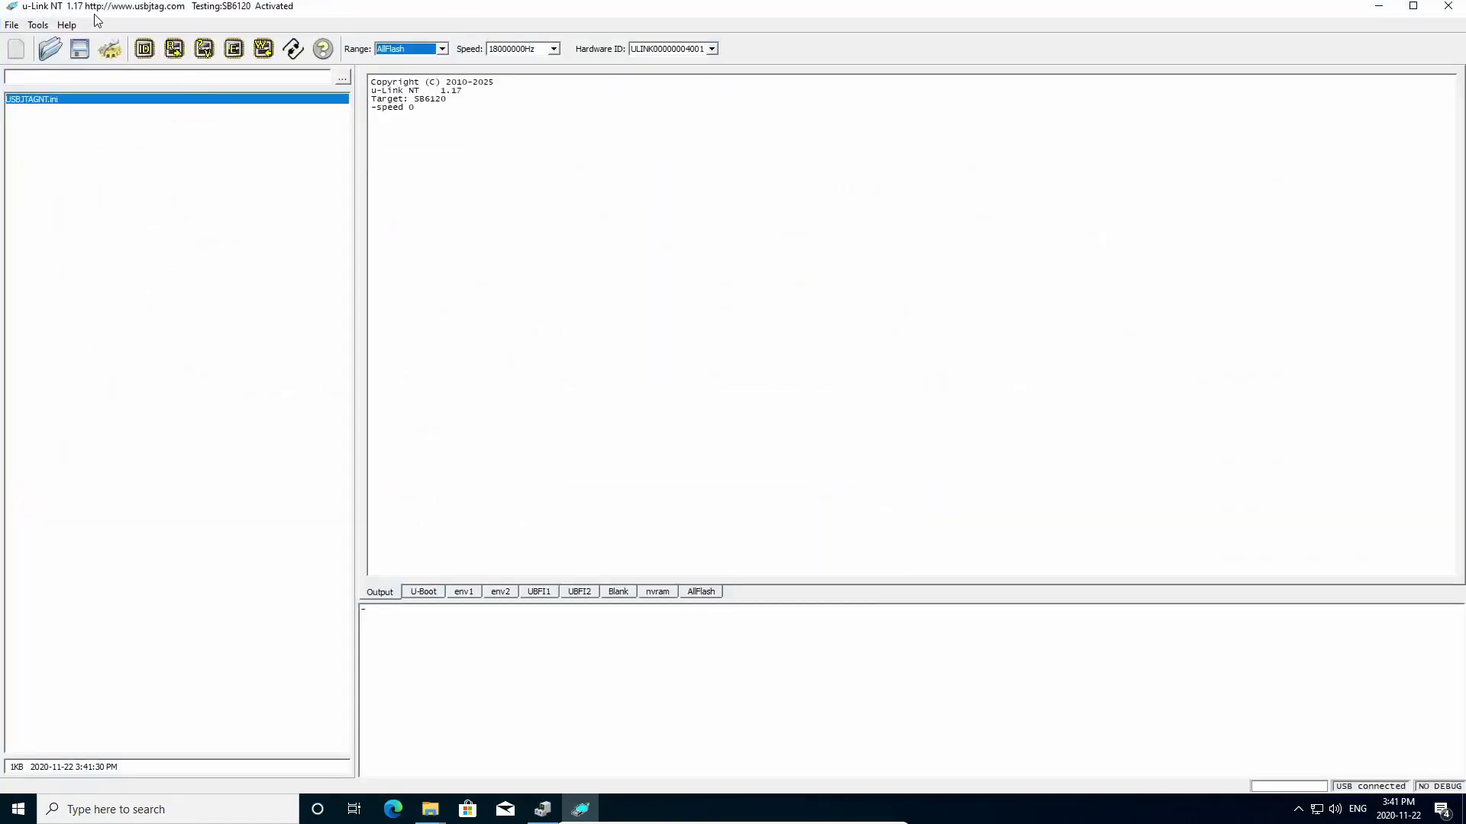
pyautogui.click(39, 25)
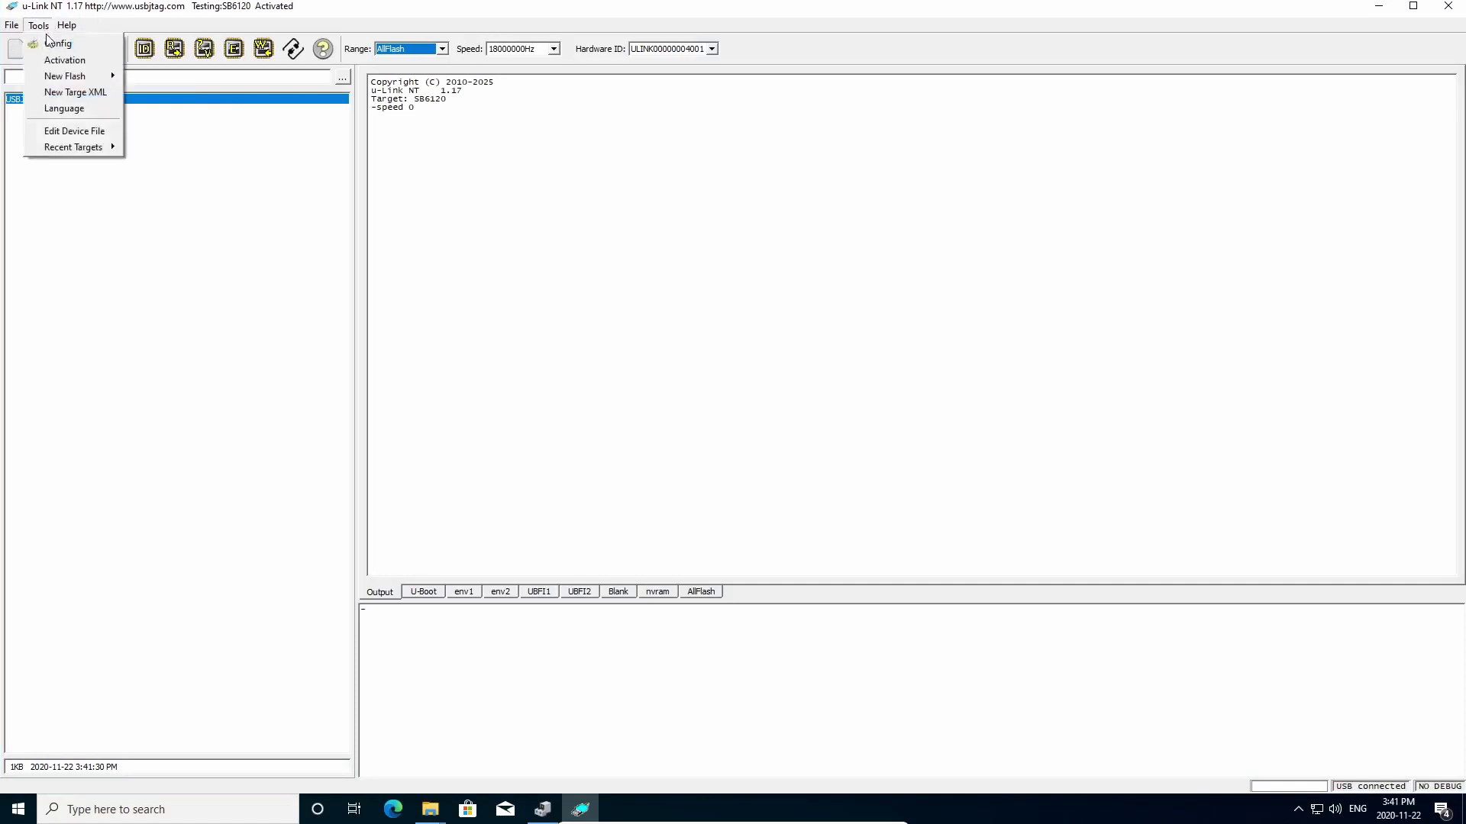
pyautogui.click(58, 67)
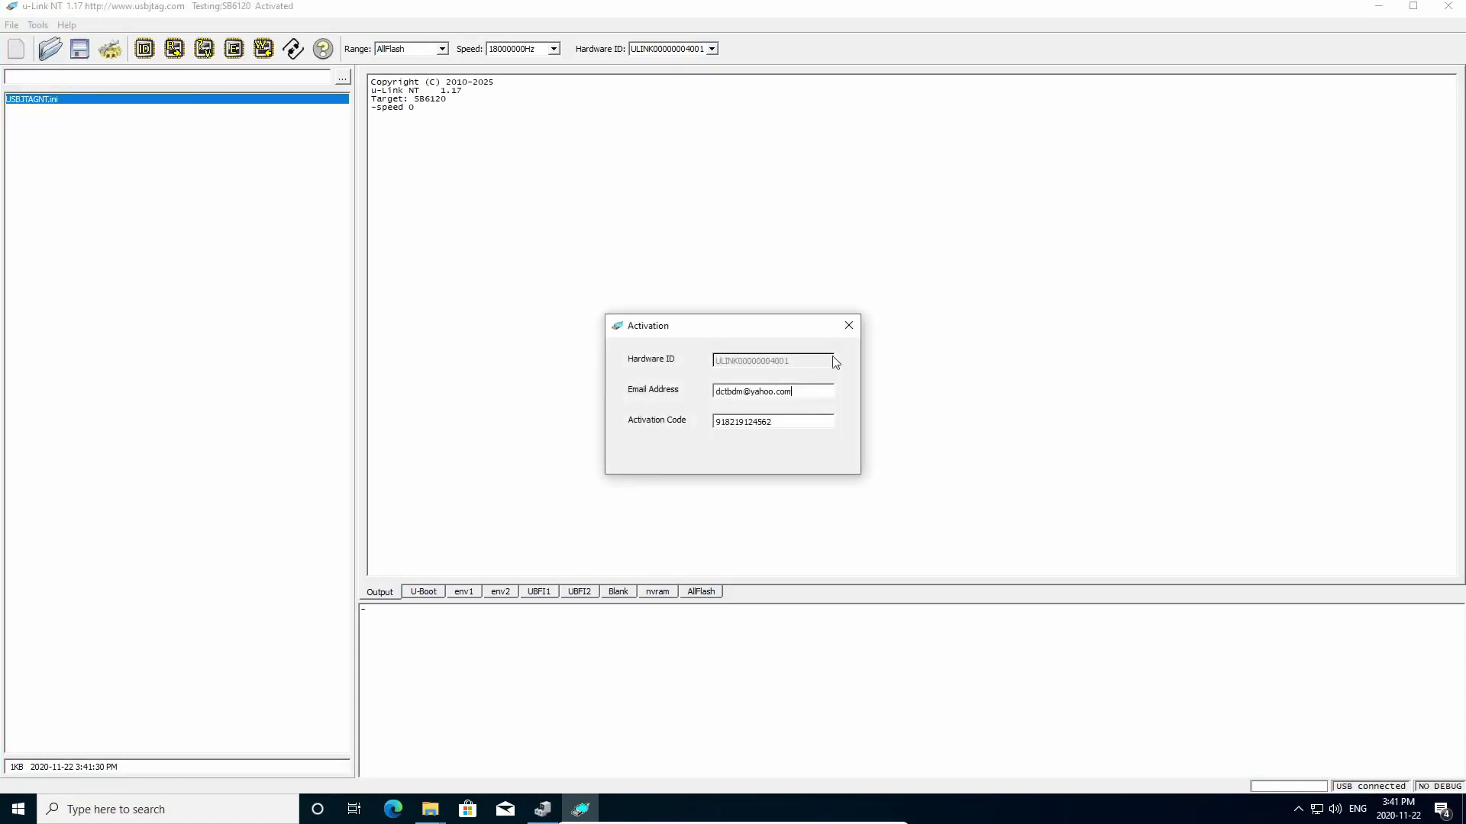
pyautogui.click(849, 327)
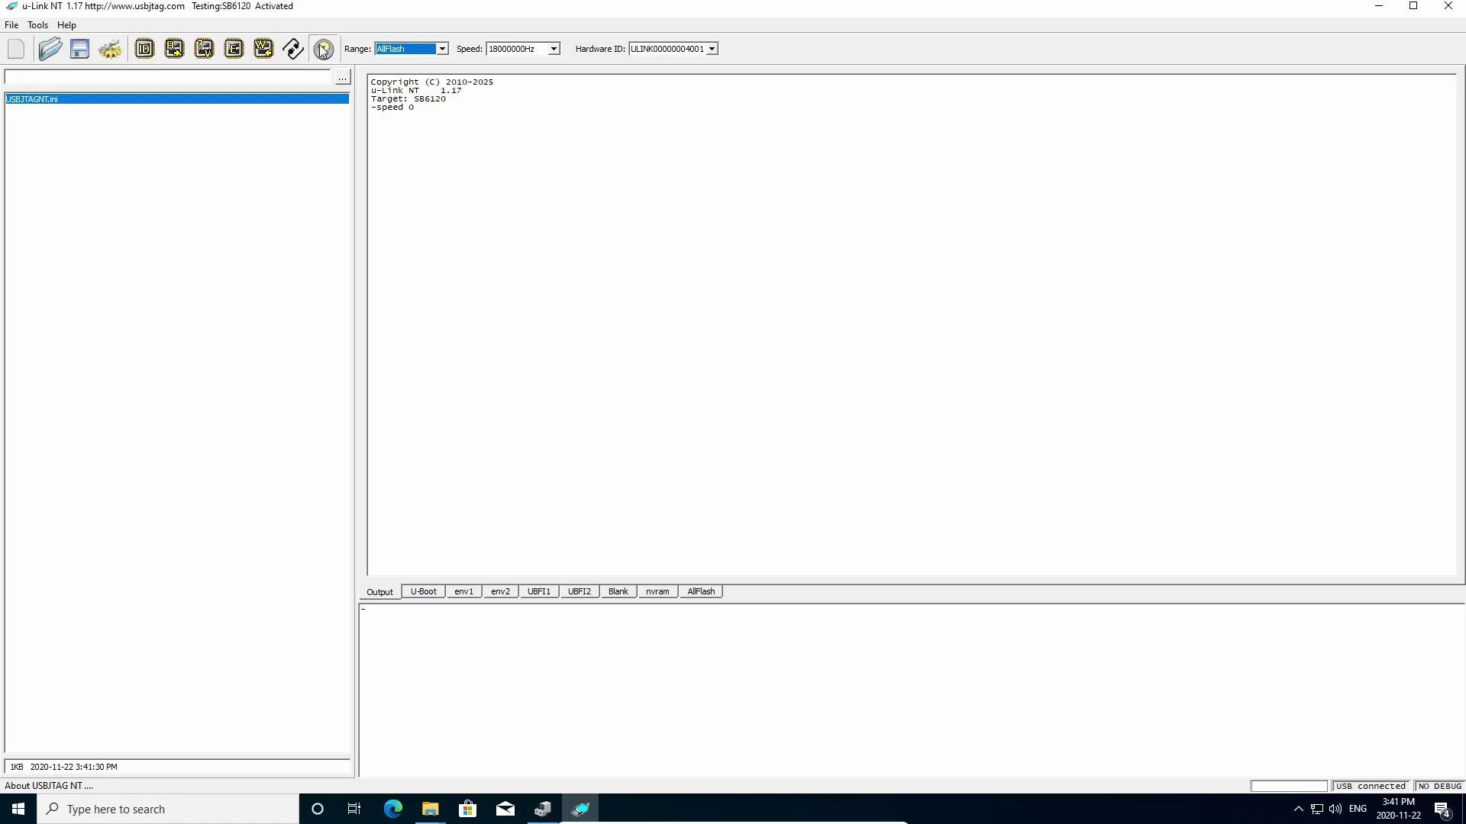
pyautogui.click(323, 50)
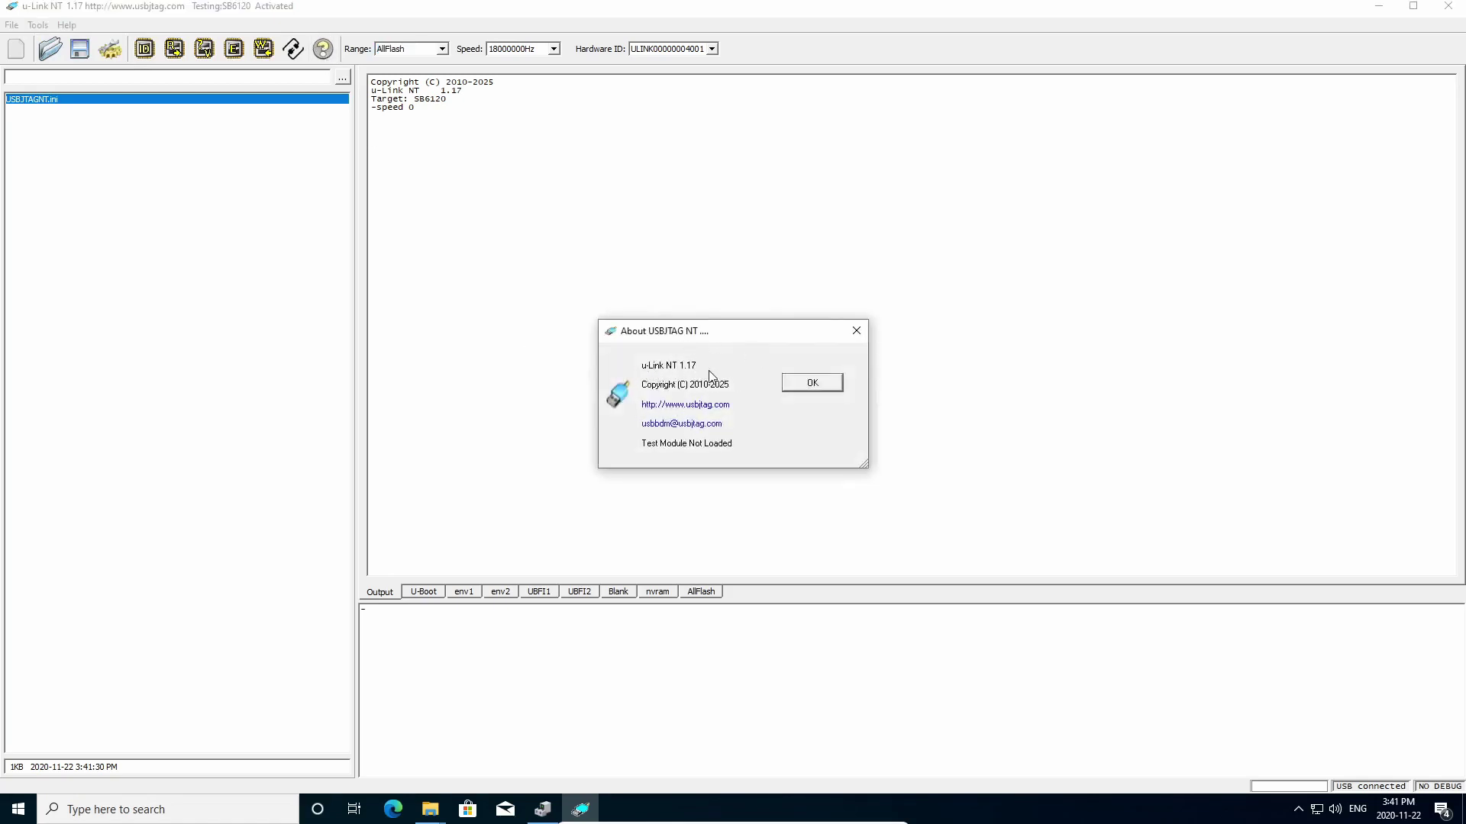
pyautogui.click(856, 331)
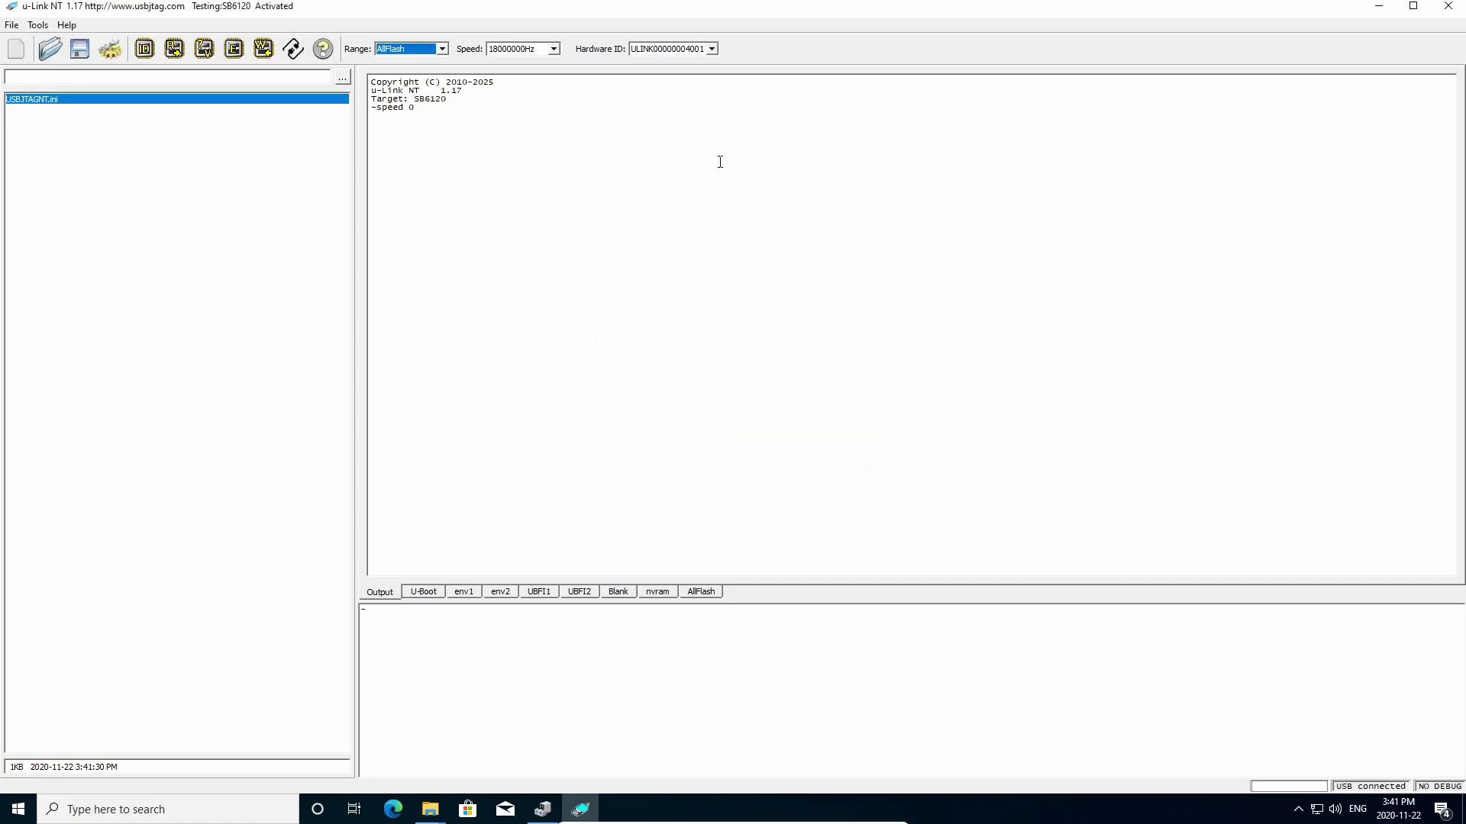